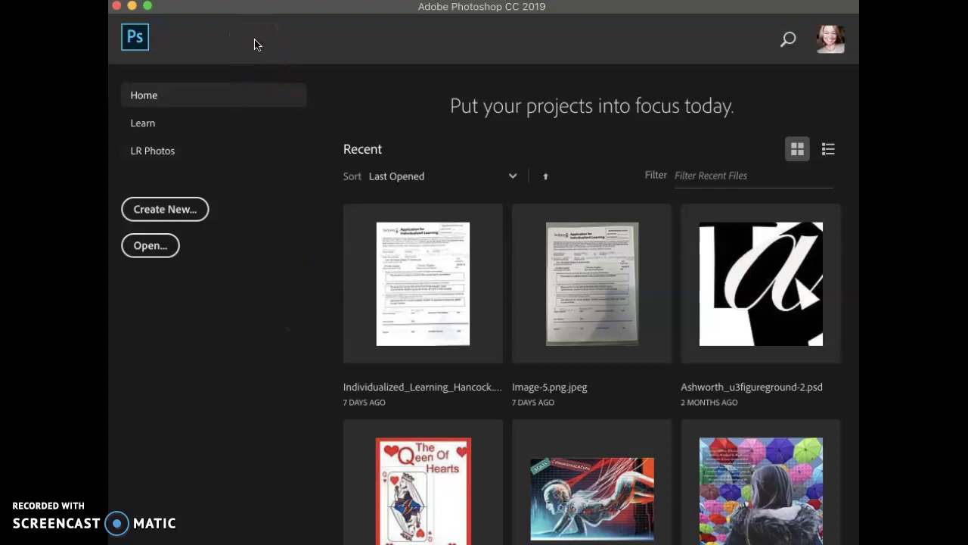
Open pexels-photo-196436.jpg from the Desktop folder
click(246, 0)
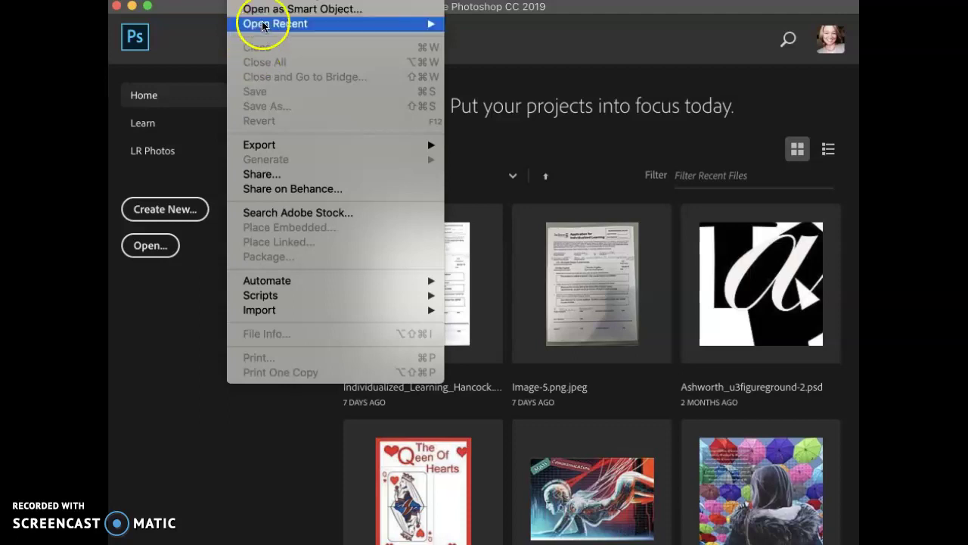
key(super+o)
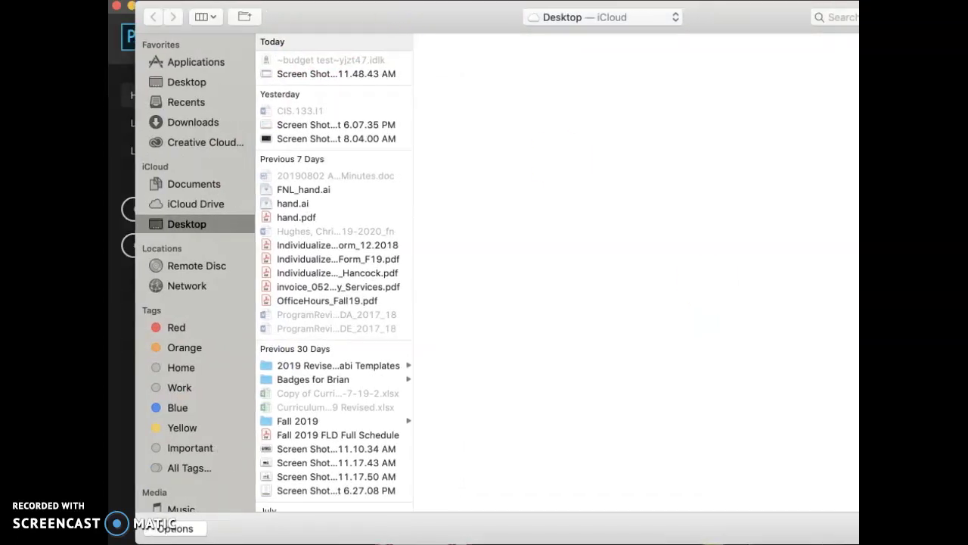
click(201, 122)
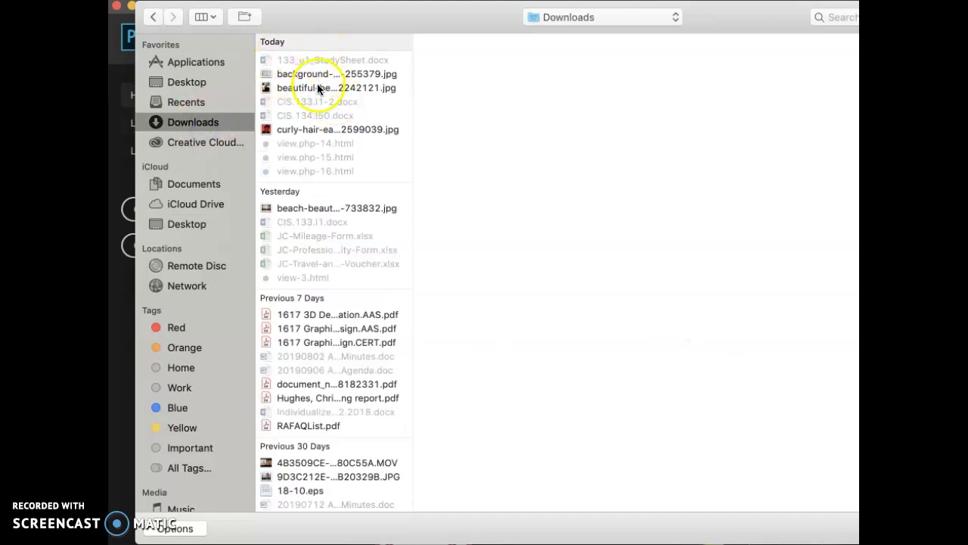
double_click(310, 89)
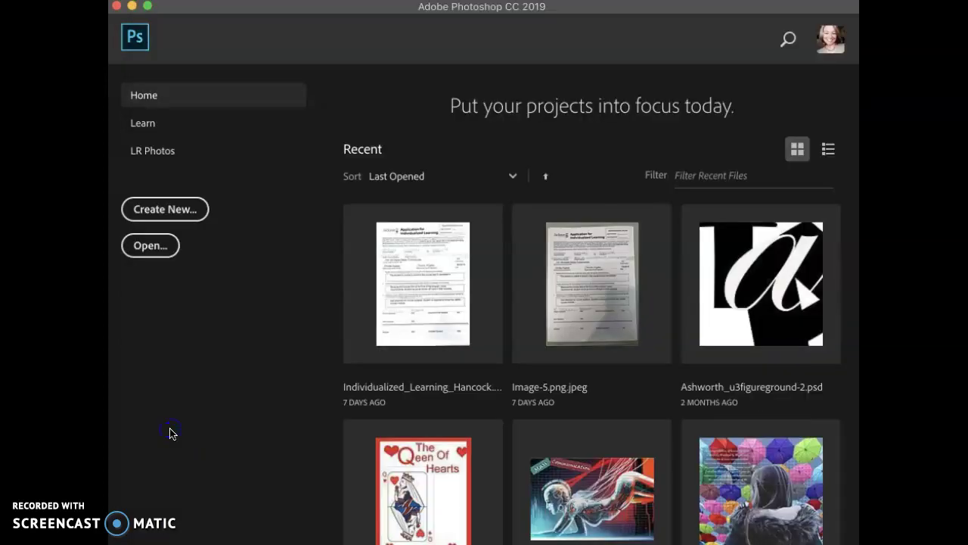
key(super+o)
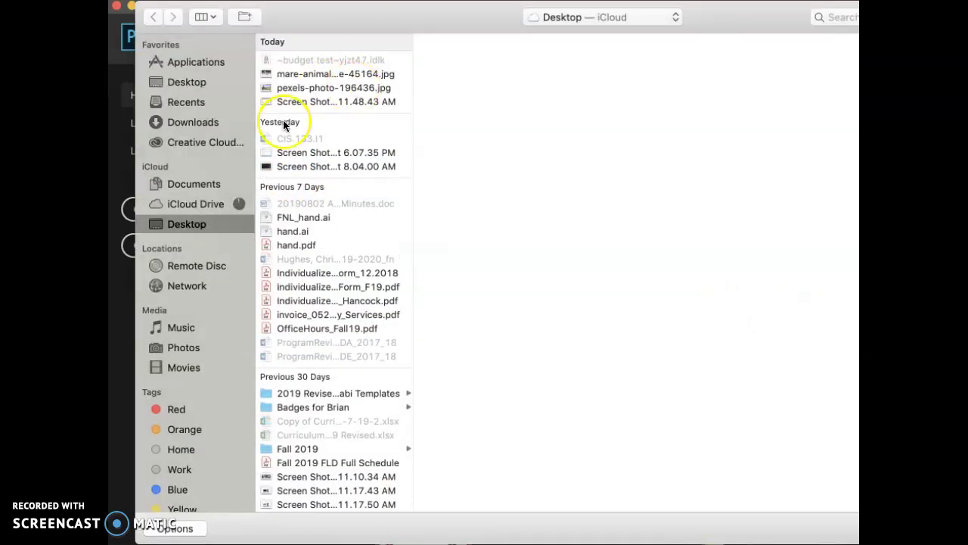
click(189, 83)
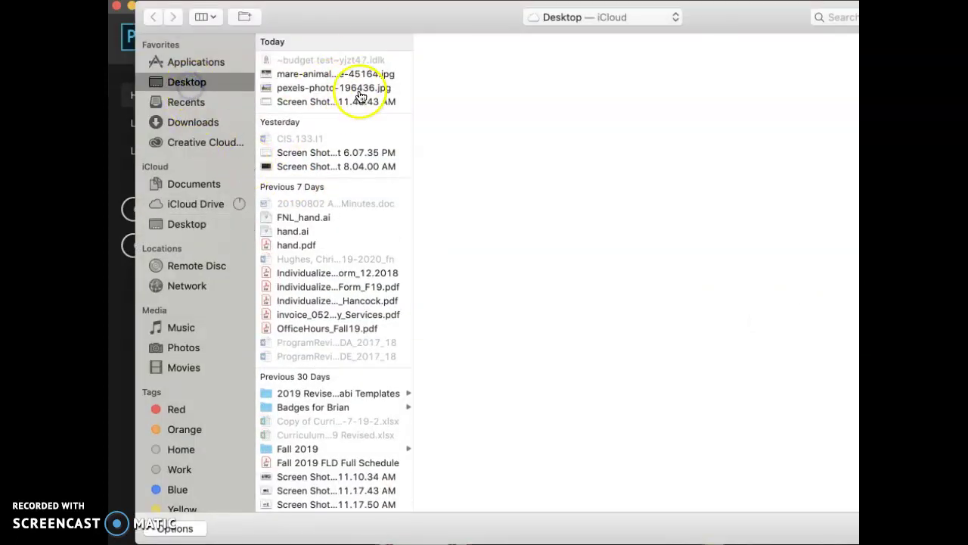
click(164, 102)
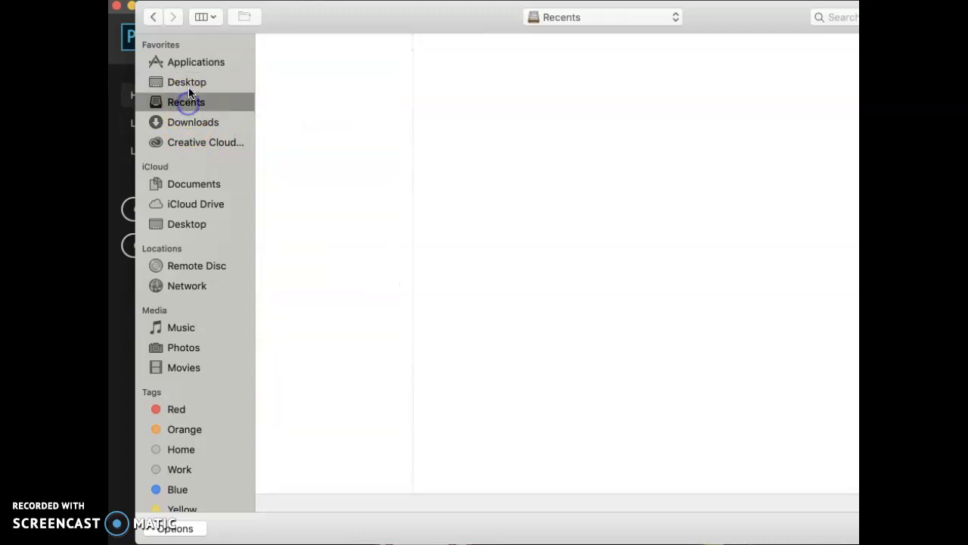
click(191, 85)
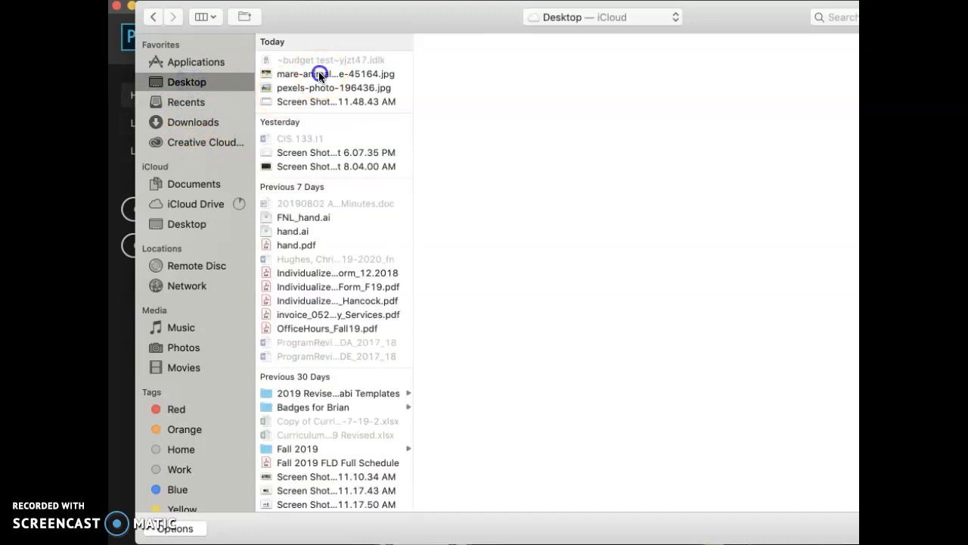
click(318, 72)
click(318, 89)
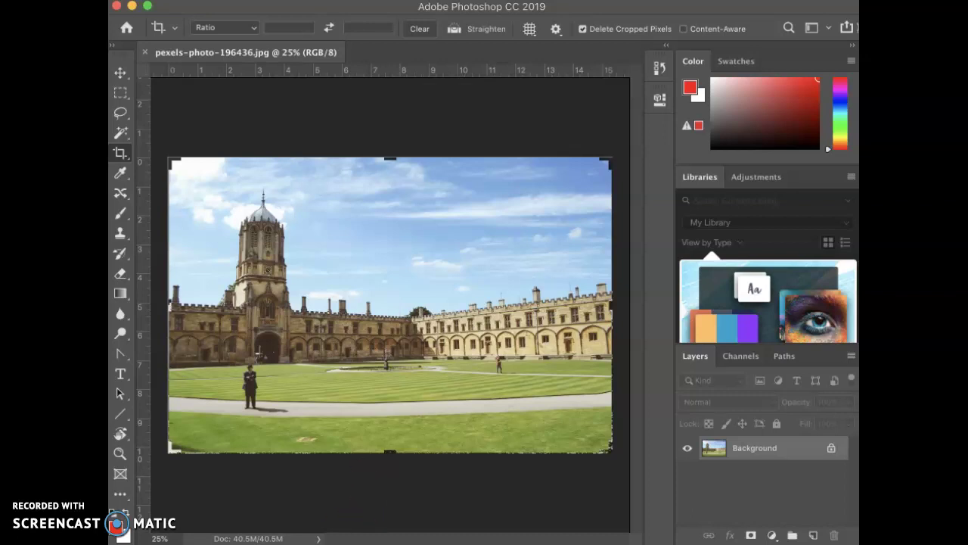
Commit the crop on the courtyard photo and unlock the Background as Layer 0
click(381, 130)
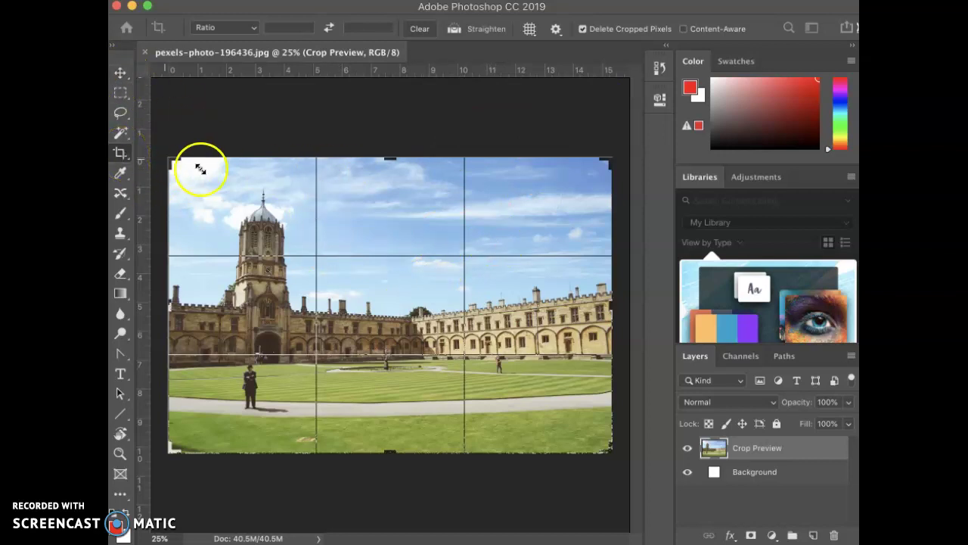
click(121, 73)
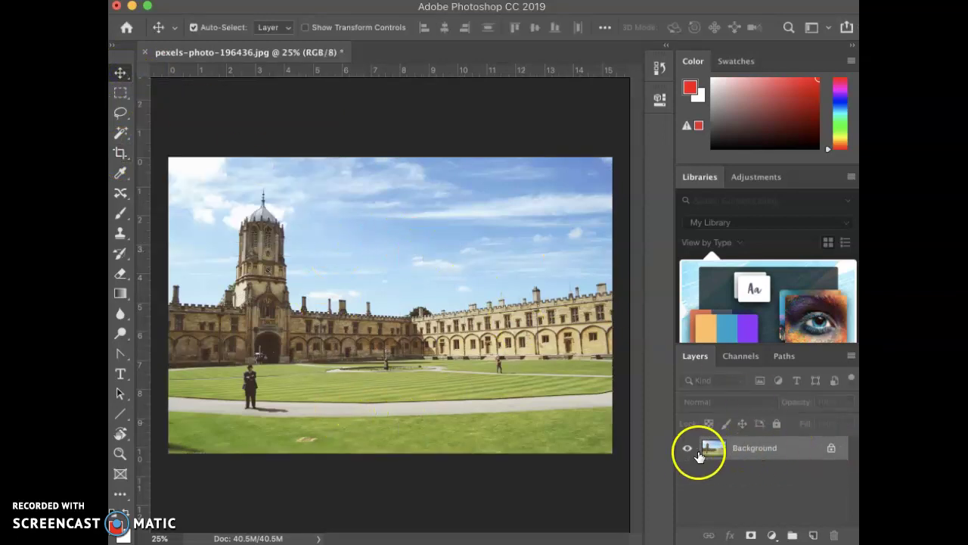
click(831, 452)
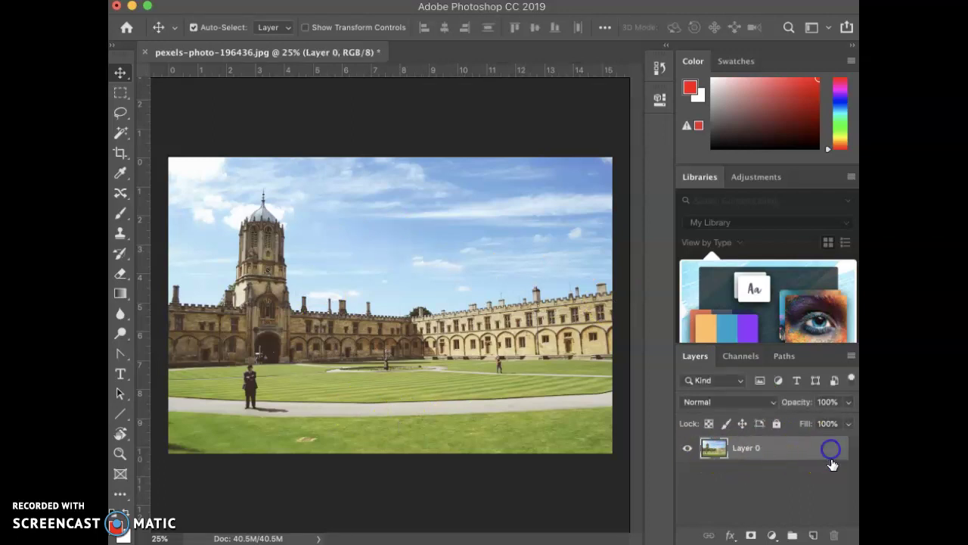
click(686, 451)
click(686, 450)
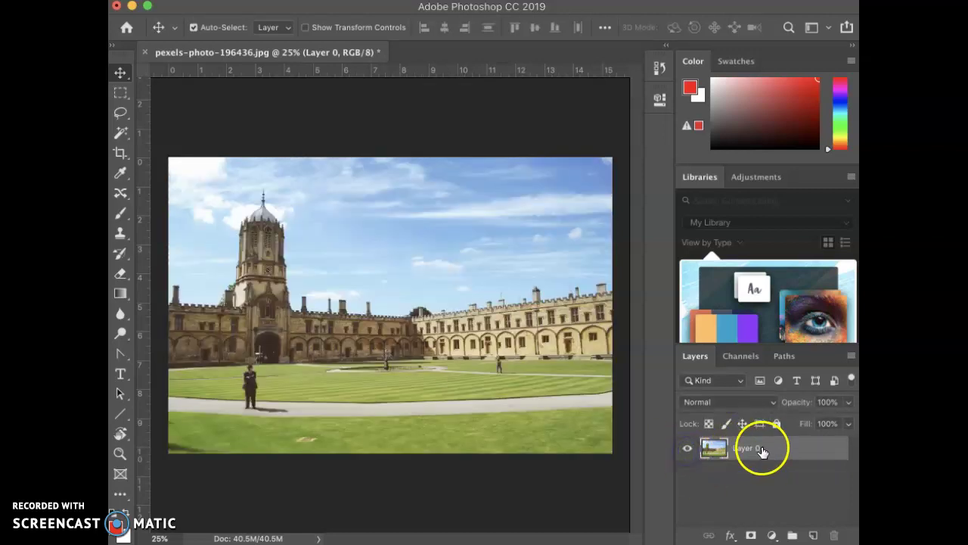
click(792, 449)
Duplicate Layer 0 with Cmd+J, hide the original, and select Layer 0 copy
key(super+j)
drag(729, 471, 687, 474)
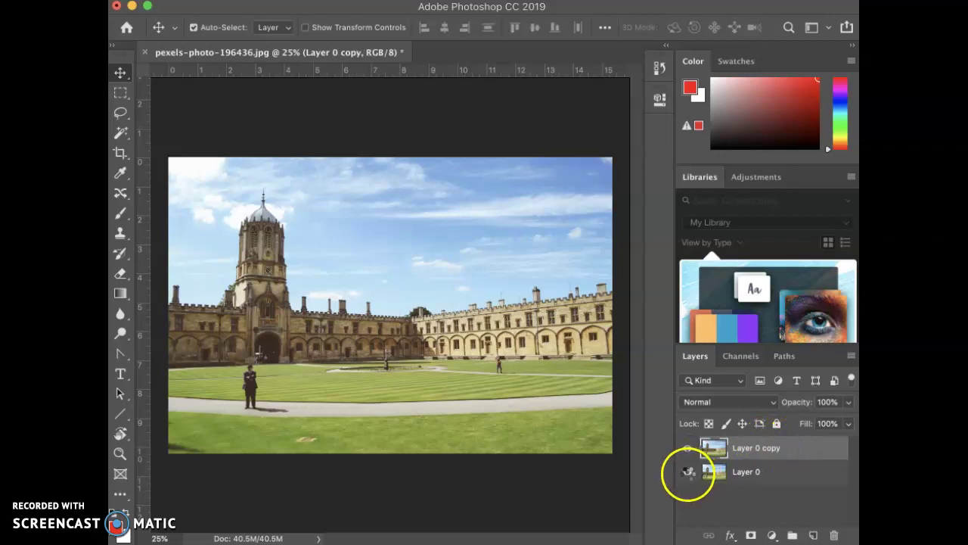
click(687, 472)
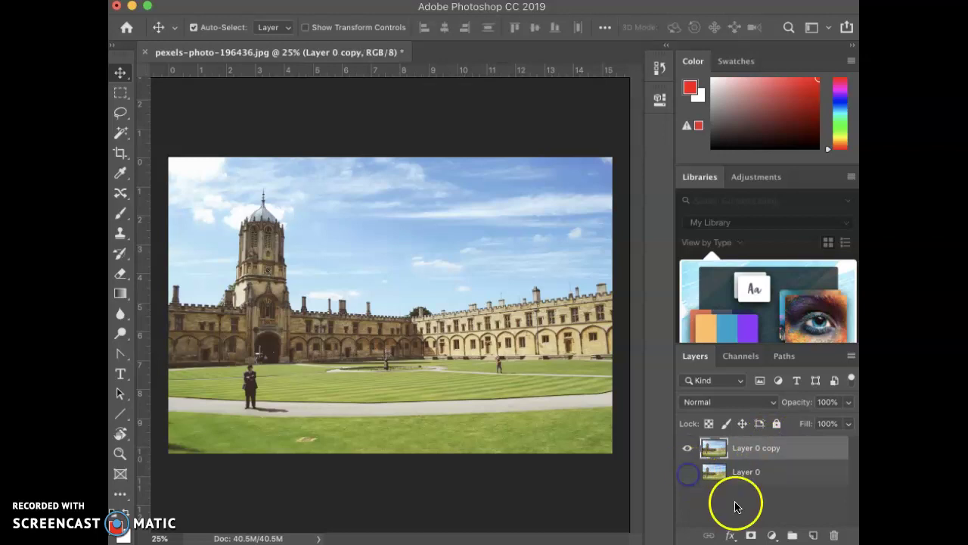
click(788, 452)
click(559, 463)
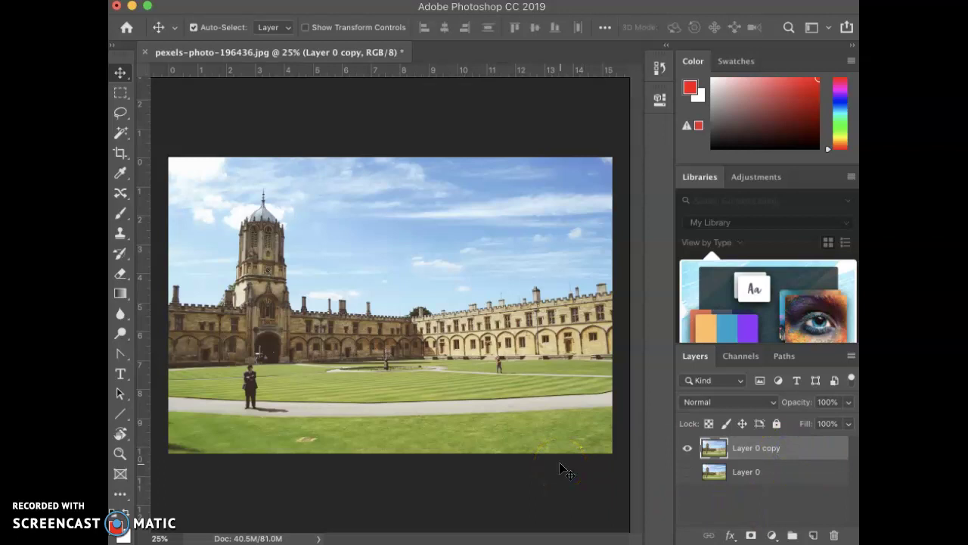
mouse_move(715, 448)
mouse_down()
mouse_move(724, 471)
mouse_move(714, 461)
mouse_move(741, 479)
mouse_move(718, 452)
mouse_up()
click(814, 451)
click(386, 117)
drag(385, 117, 325, 124)
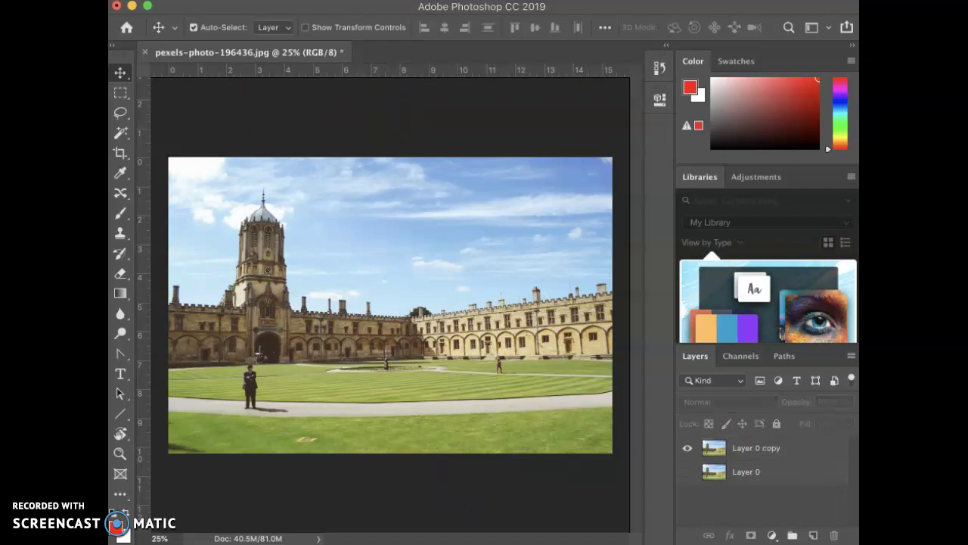
Place the horse photo mare-animal-nature-ride-45164 as a linked layer
click(246, 0)
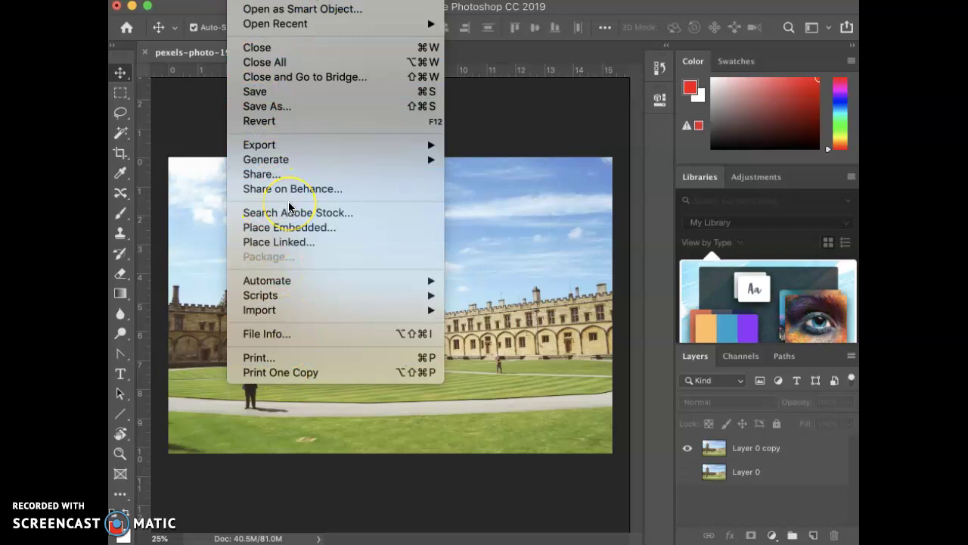
click(289, 238)
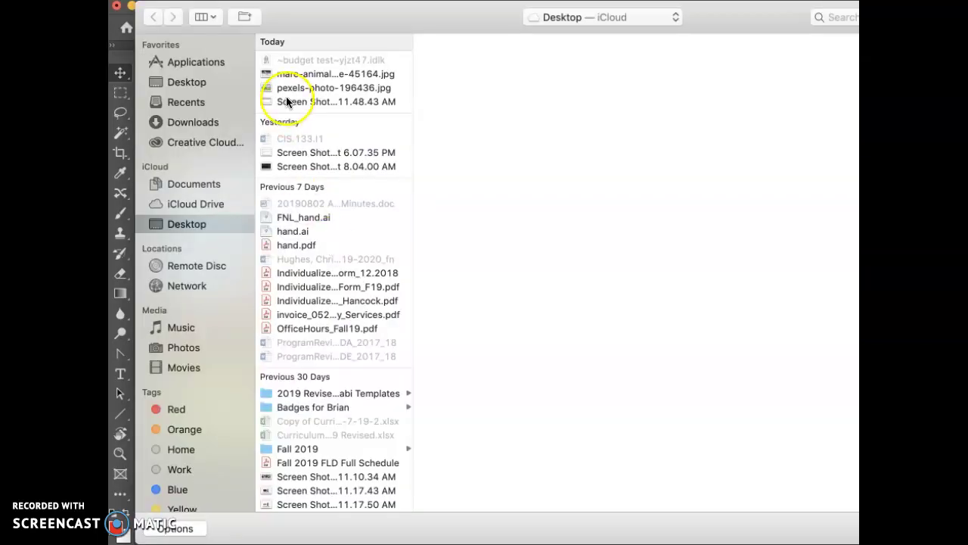
click(287, 74)
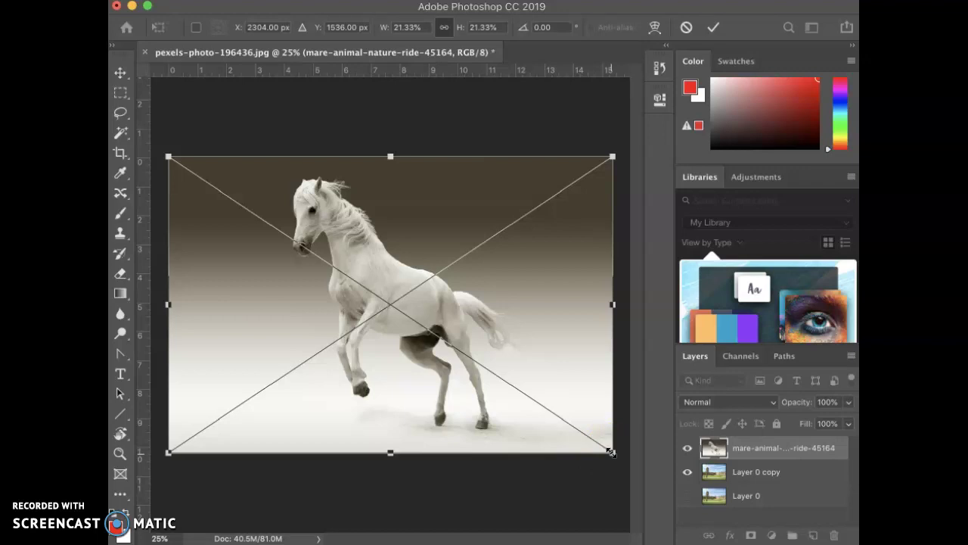
Scale the horse to 8.73% and position it over the courtyard's central lawn
drag(611, 451, 294, 246)
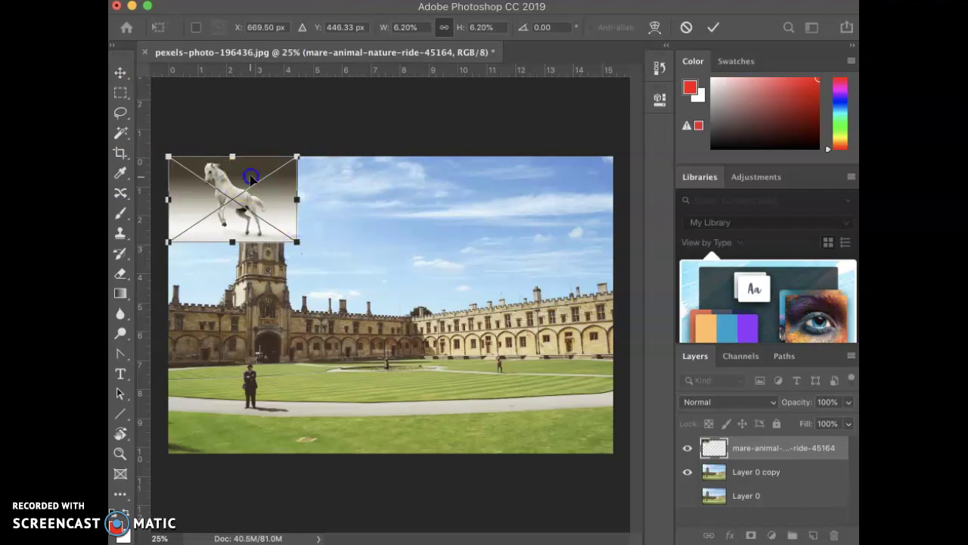
drag(252, 177, 399, 346)
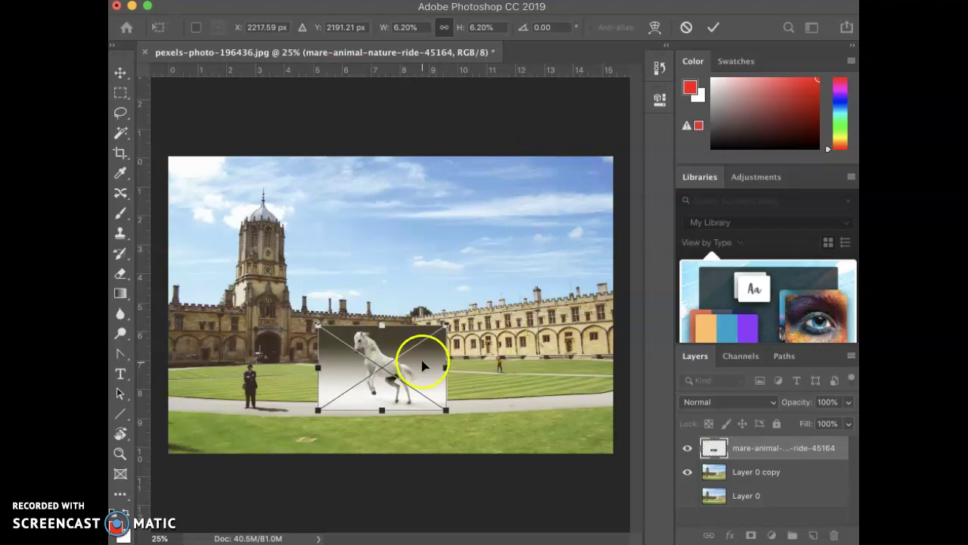
drag(428, 367, 469, 358)
drag(478, 393, 486, 395)
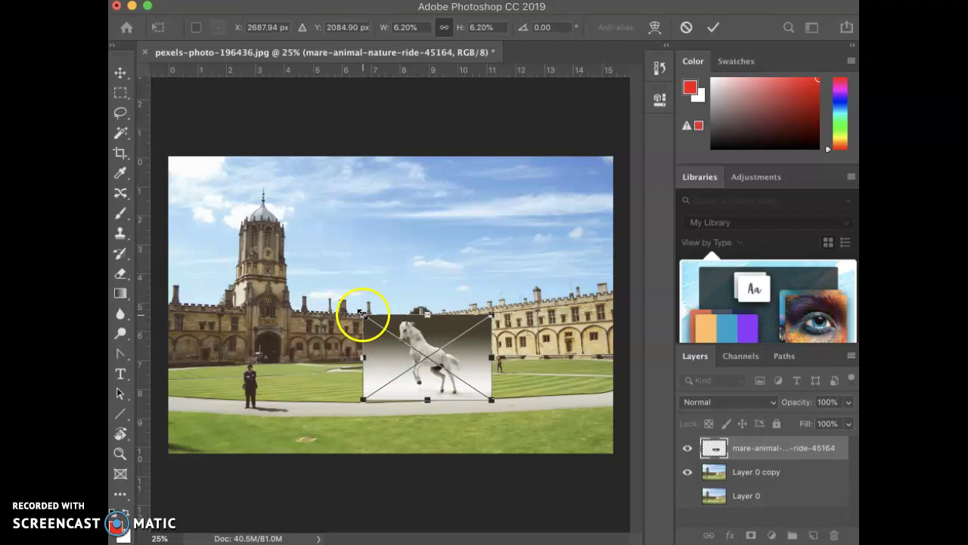
drag(362, 313, 316, 270)
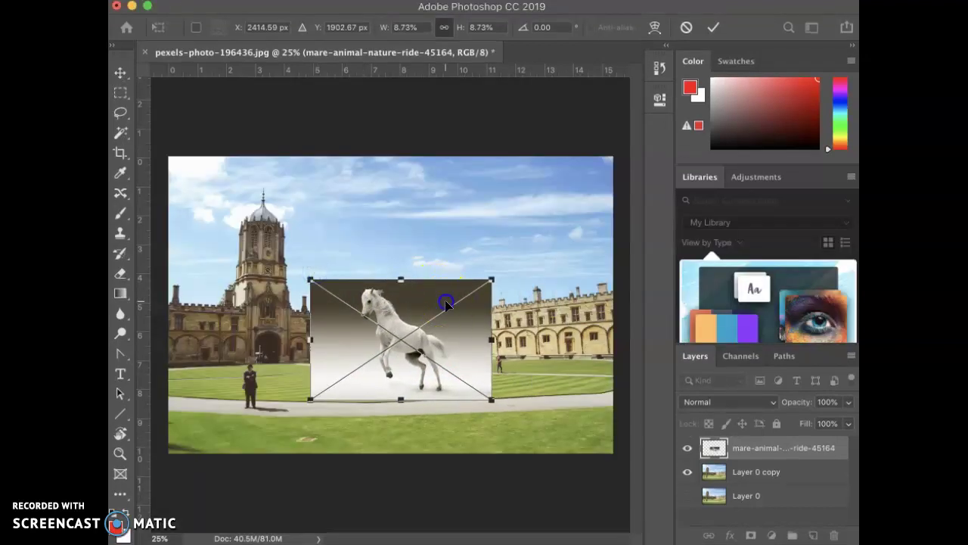
drag(447, 303, 465, 319)
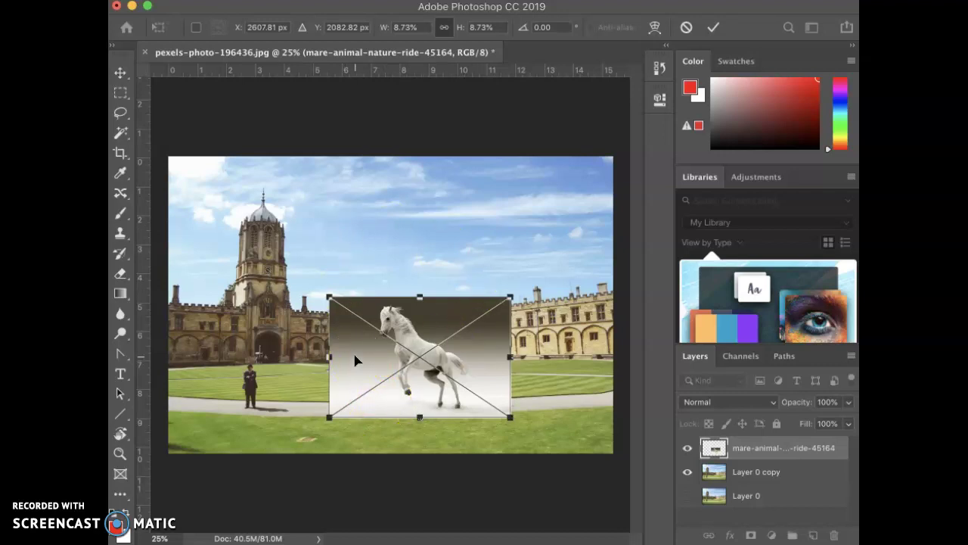
click(544, 119)
Commit the horse's size and position, then rasterize the placed horse smart object
double_click(358, 357)
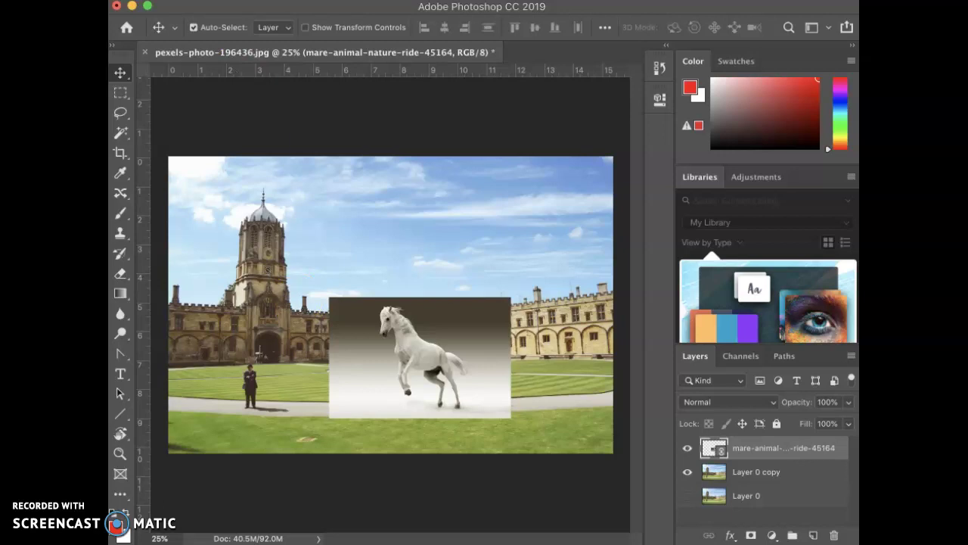
click(305, 0)
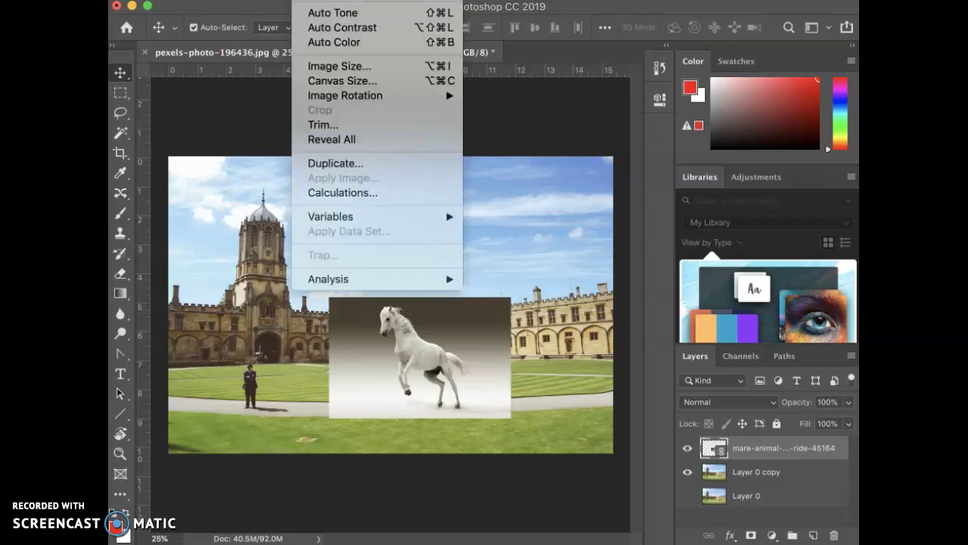
mouse_move(352, 0)
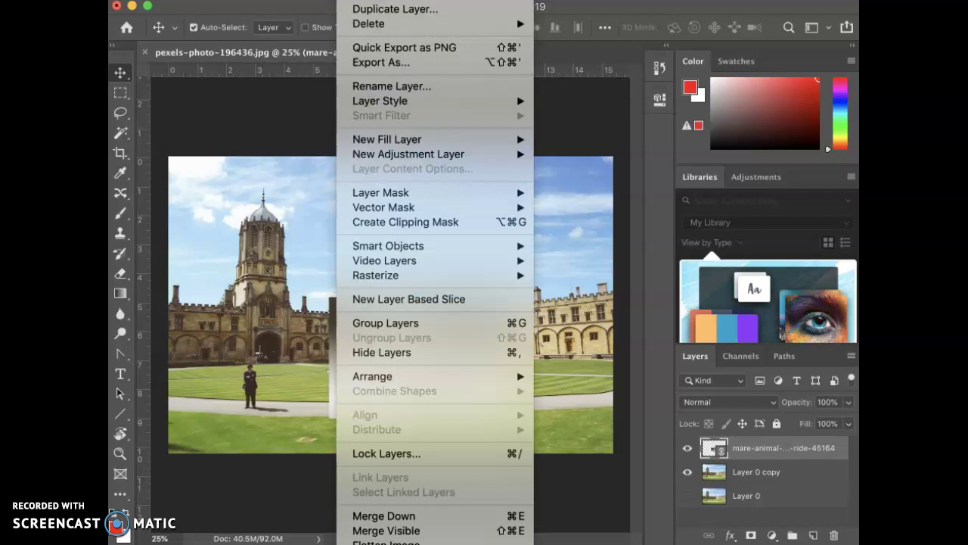
mouse_move(388, 274)
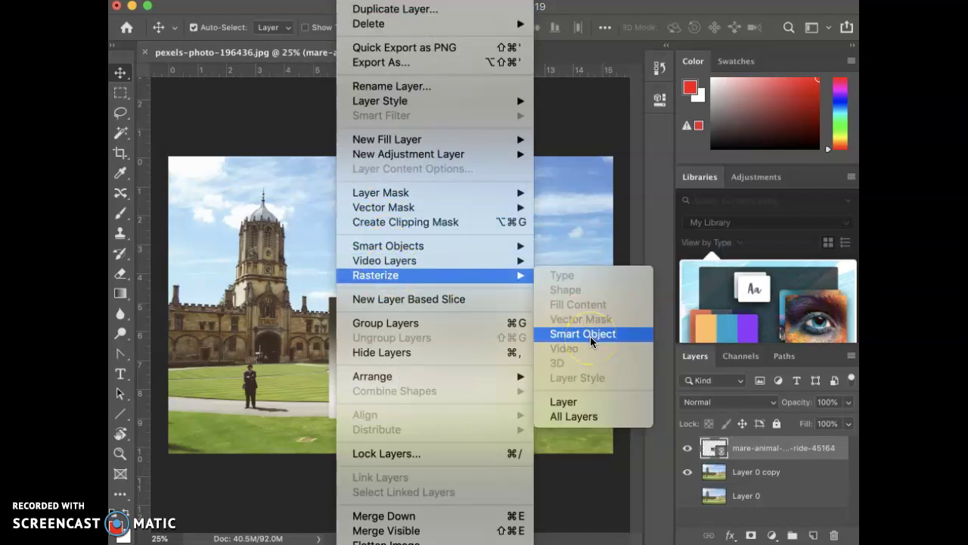
mouse_move(383, 250)
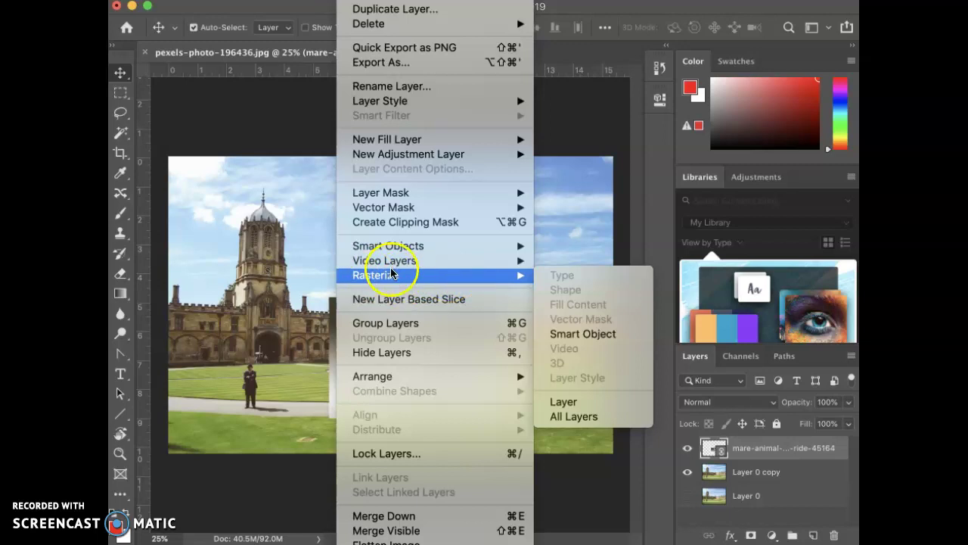
click(572, 334)
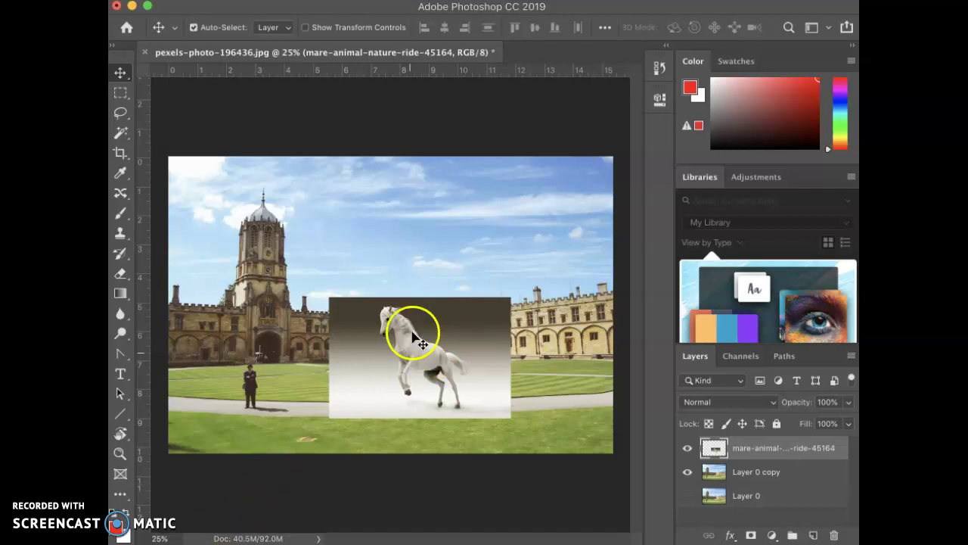
Try Magic Wand selections on the horse backdrop's gradient bands, then clear them
click(123, 134)
right_click(123, 134)
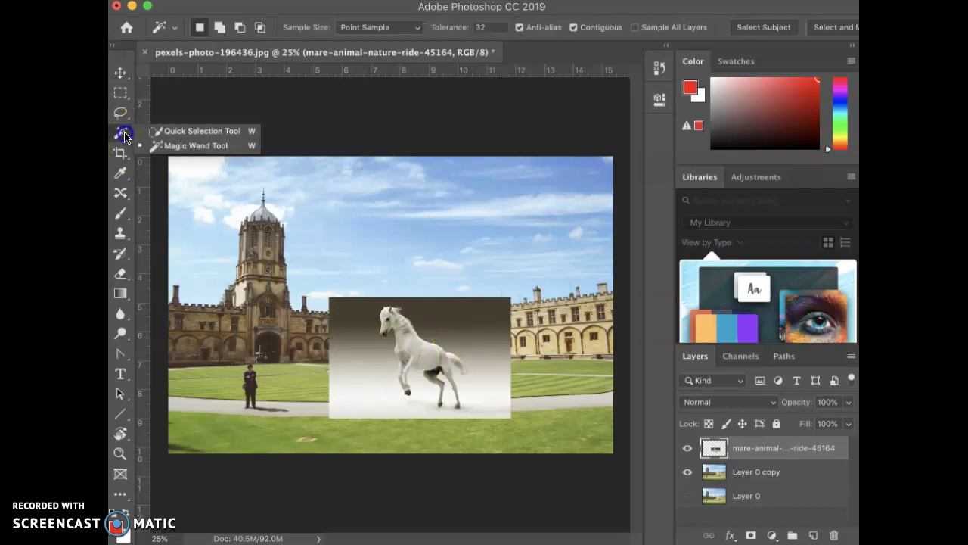
click(174, 149)
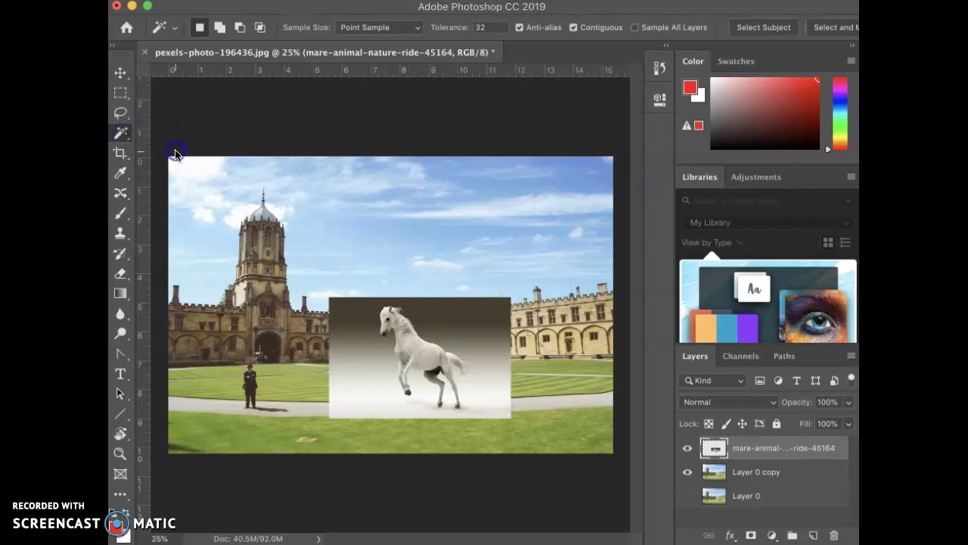
click(346, 324)
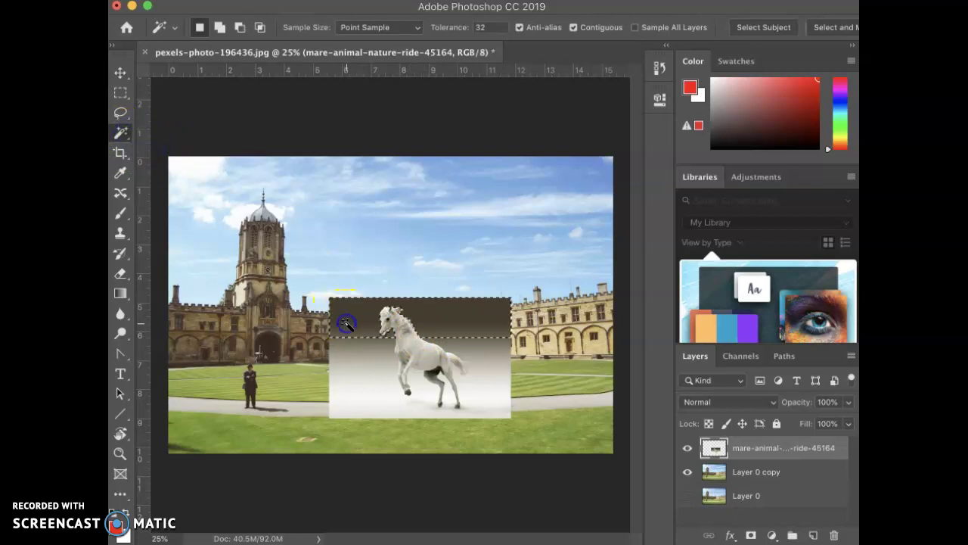
click(363, 361)
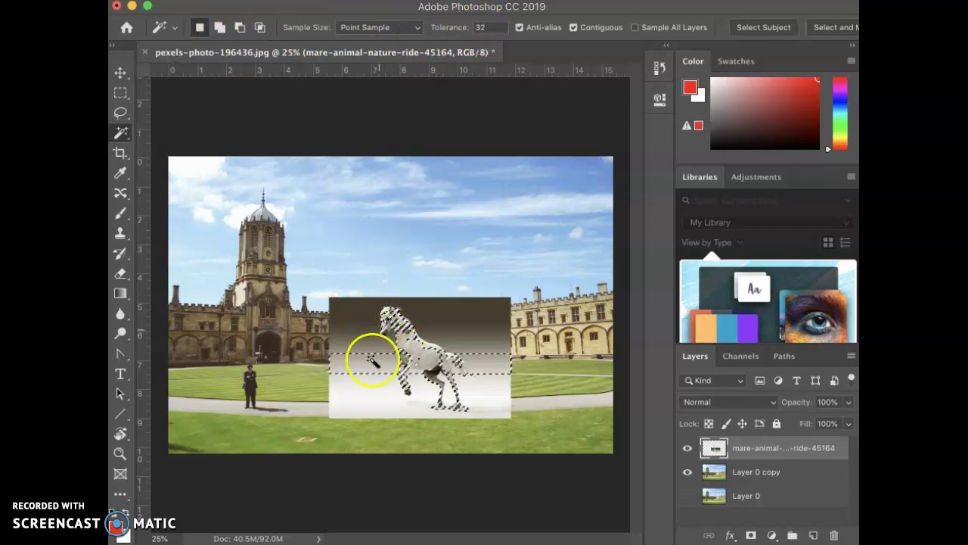
click(373, 402)
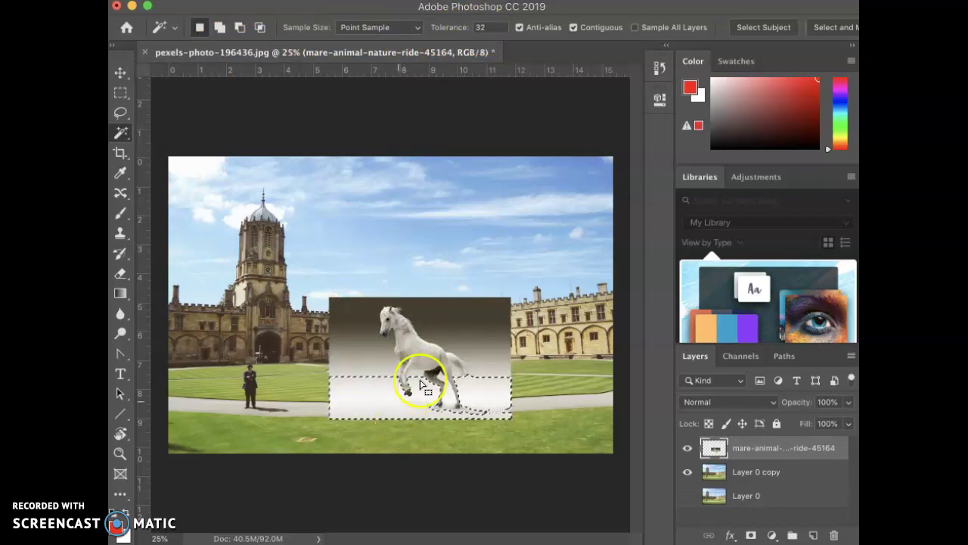
click(375, 350)
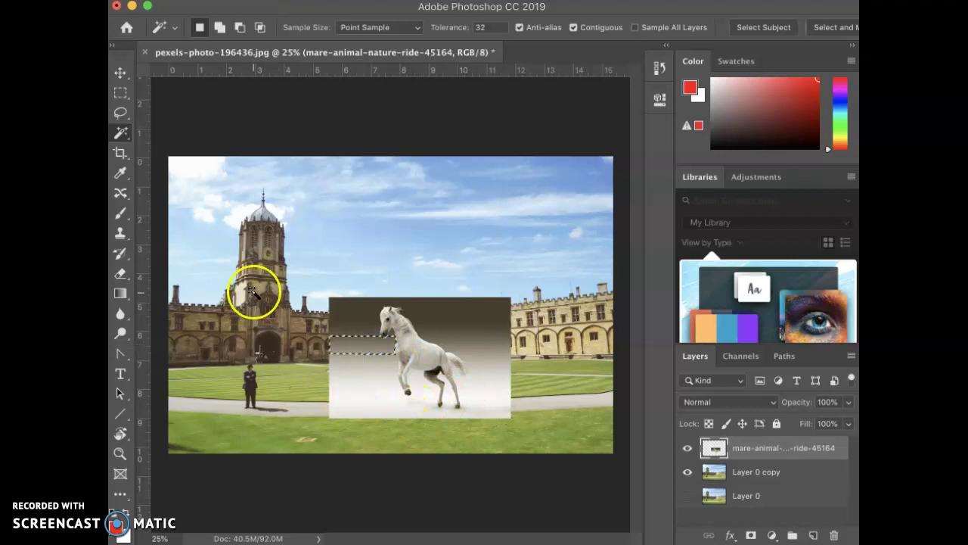
click(121, 72)
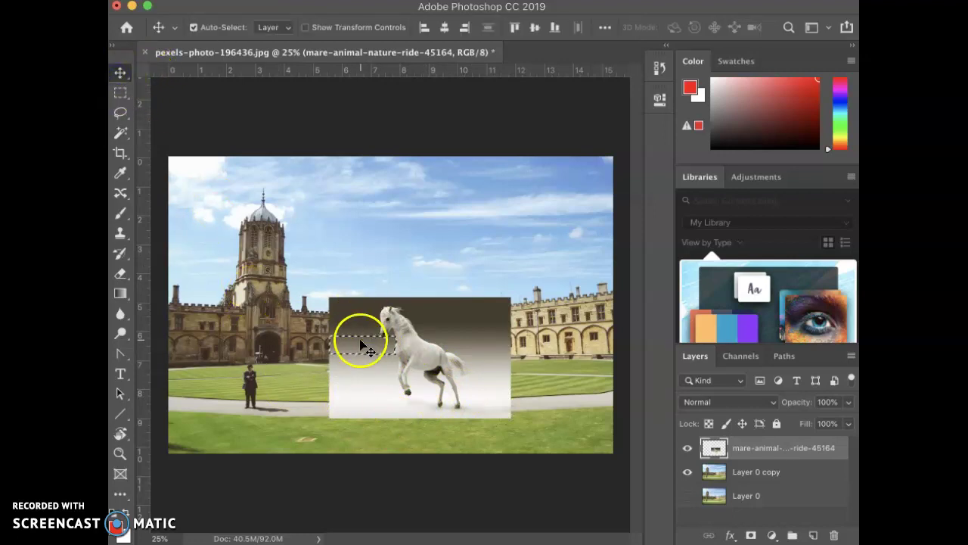
key(ctrl+h)
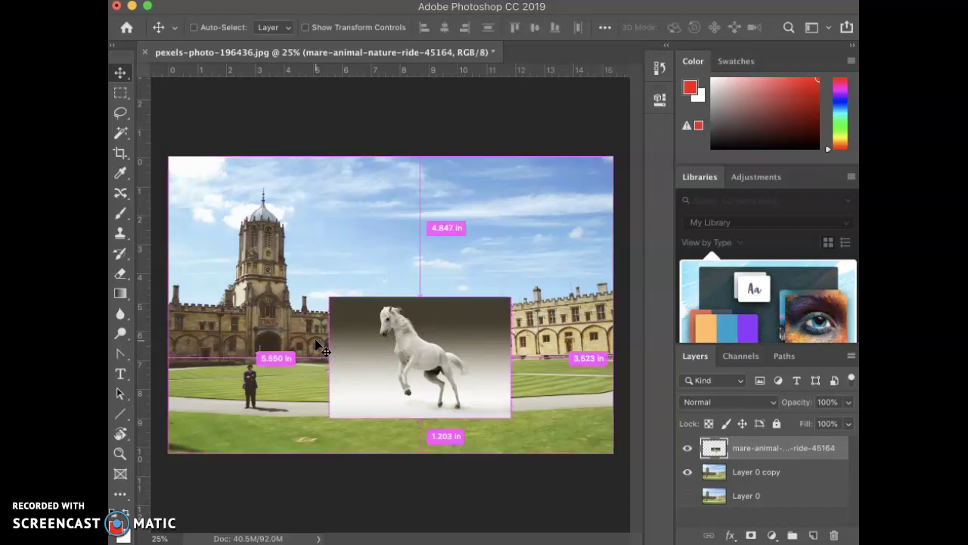
Zoom in to 66.7% with the whole horse in view
key(ctrl+plus)
key(ctrl+plus)
key(ctrl+plus)
key(ctrl+plus)
scroll(316, 341, down, 5)
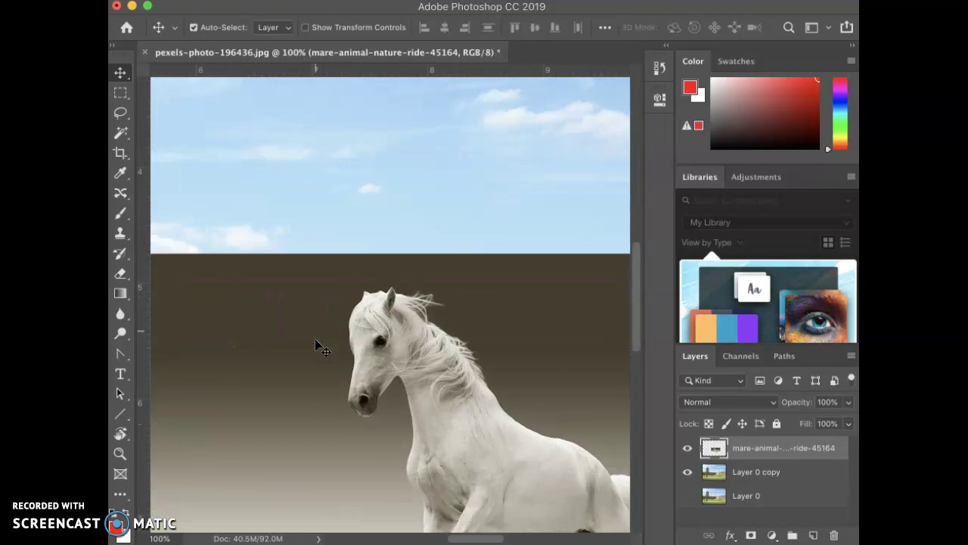
scroll(316, 344, down, 2)
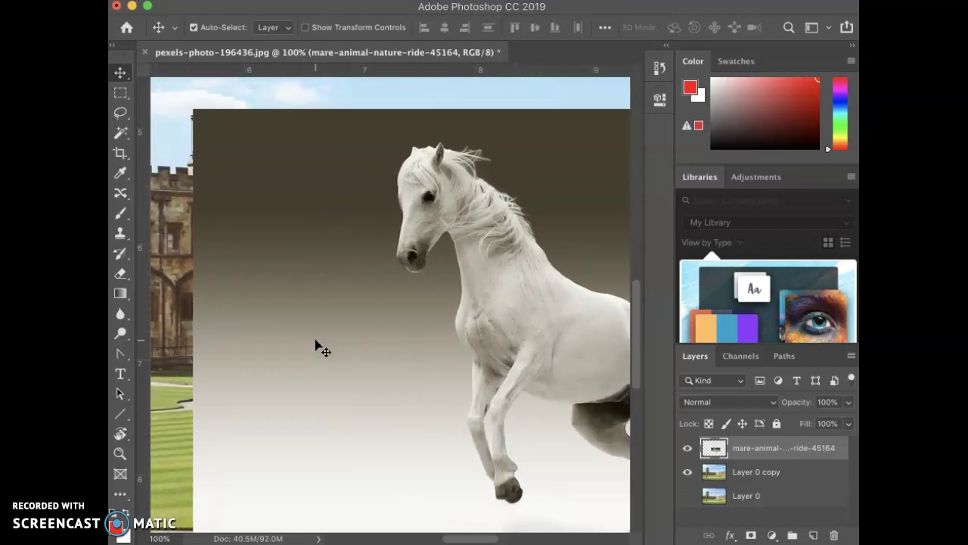
key(ctrl+minus)
click(396, 345)
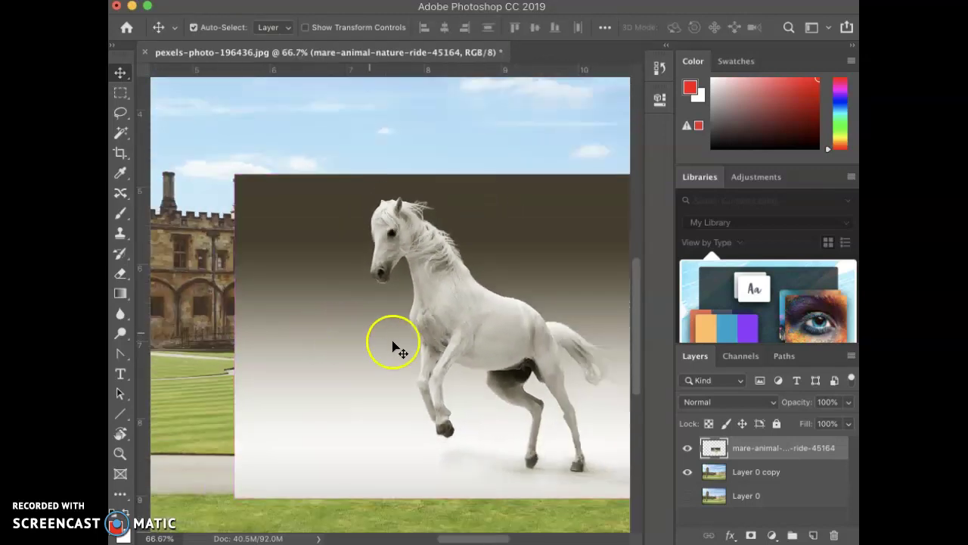
scroll(400, 345, right, 2)
scroll(401, 349, left, 1)
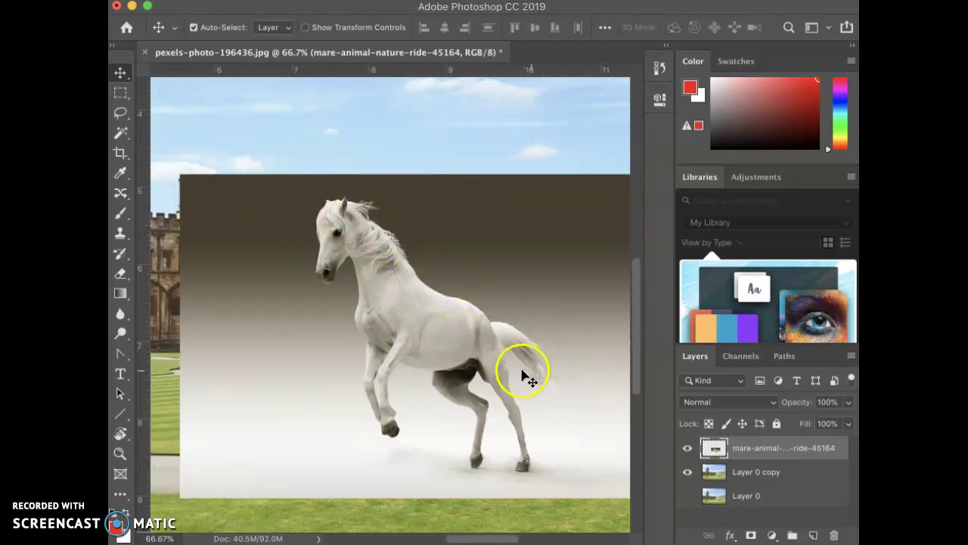
Choose the Magnetic Lasso Tool from the lasso flyout
click(118, 115)
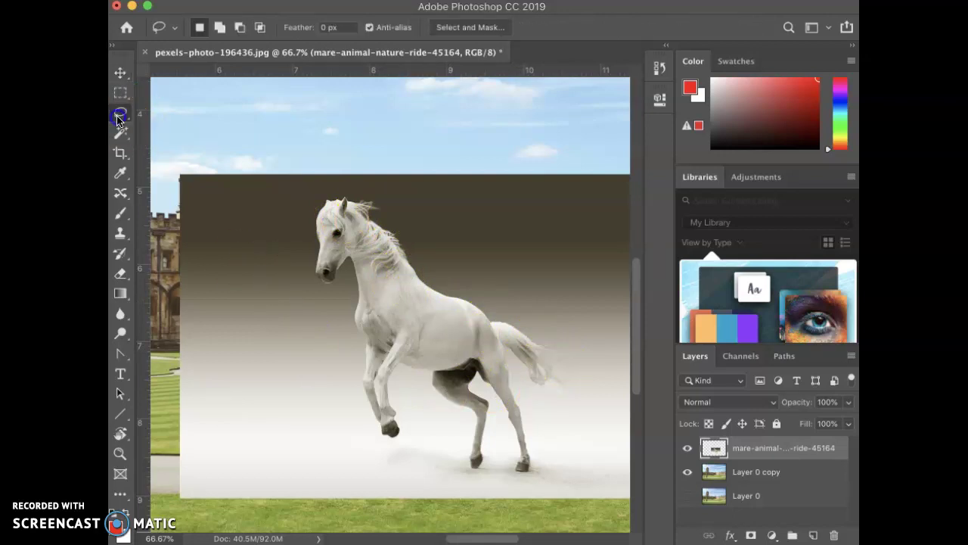
drag(147, 115, 189, 144)
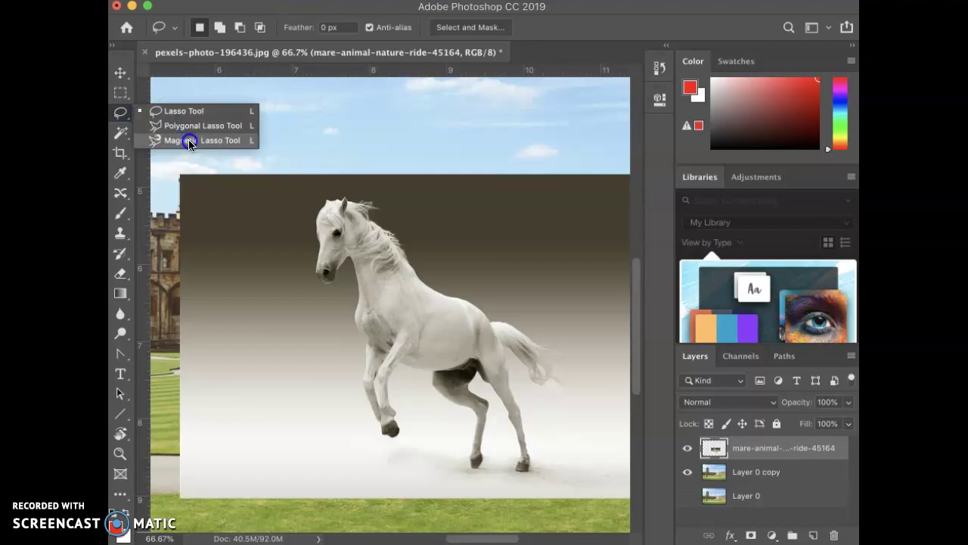
drag(188, 141, 188, 141)
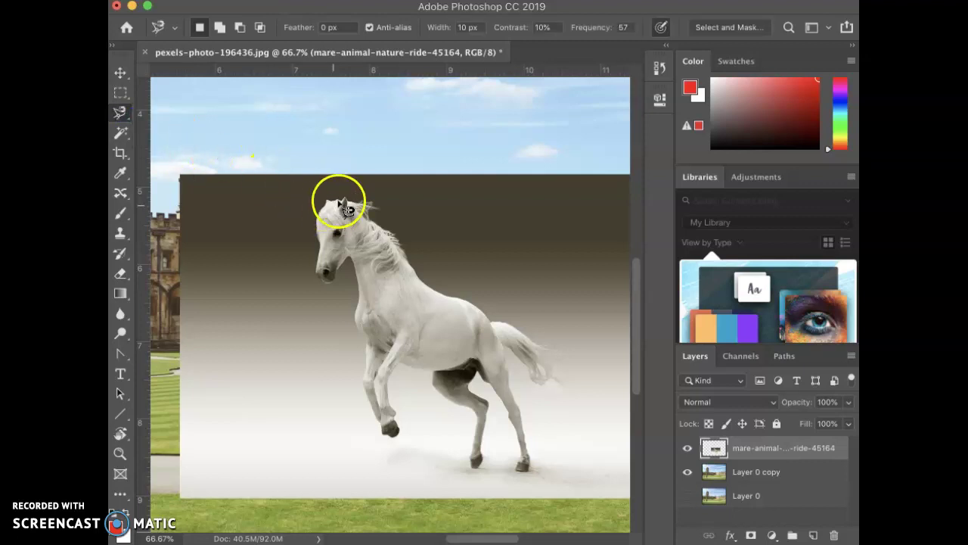
Trace around the horse from head down the legs and tail, closing the selection
click(376, 204)
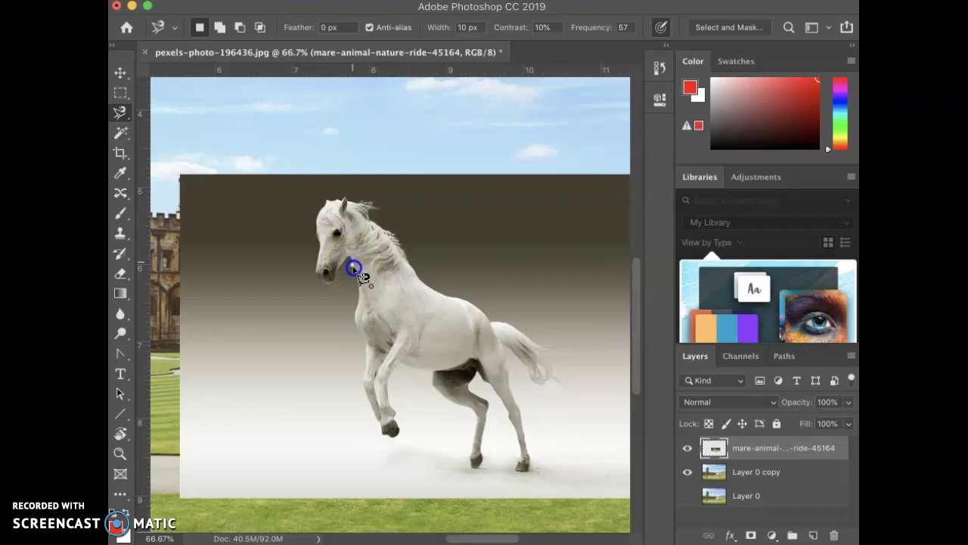
mouse_move(357, 280)
mouse_down()
mouse_move(365, 408)
mouse_move(384, 438)
mouse_move(402, 430)
mouse_move(387, 385)
mouse_move(401, 360)
mouse_move(432, 366)
mouse_move(434, 392)
mouse_move(474, 410)
mouse_move(477, 469)
mouse_move(486, 462)
mouse_move(487, 410)
mouse_move(469, 391)
mouse_move(490, 384)
mouse_move(518, 441)
mouse_up()
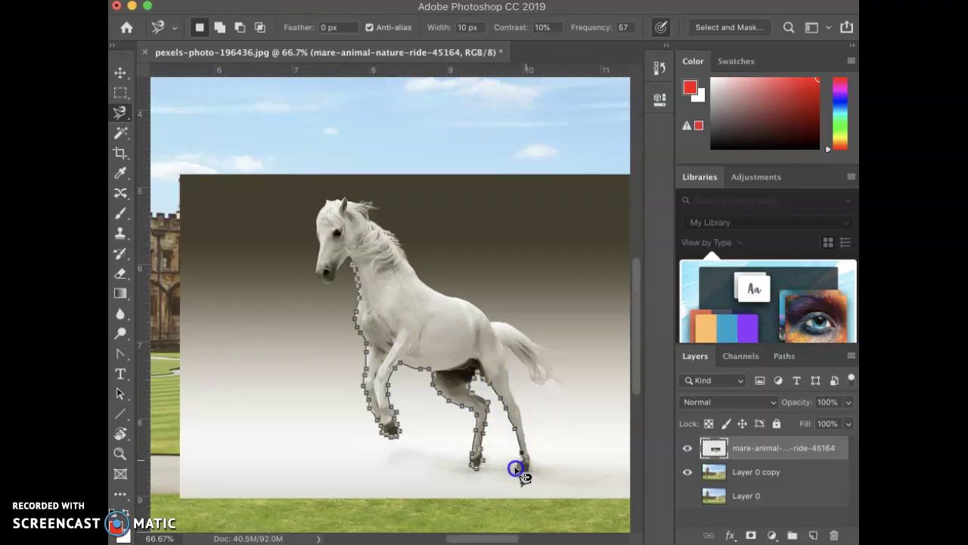
mouse_move(525, 474)
mouse_down()
mouse_move(531, 454)
mouse_move(503, 365)
mouse_up()
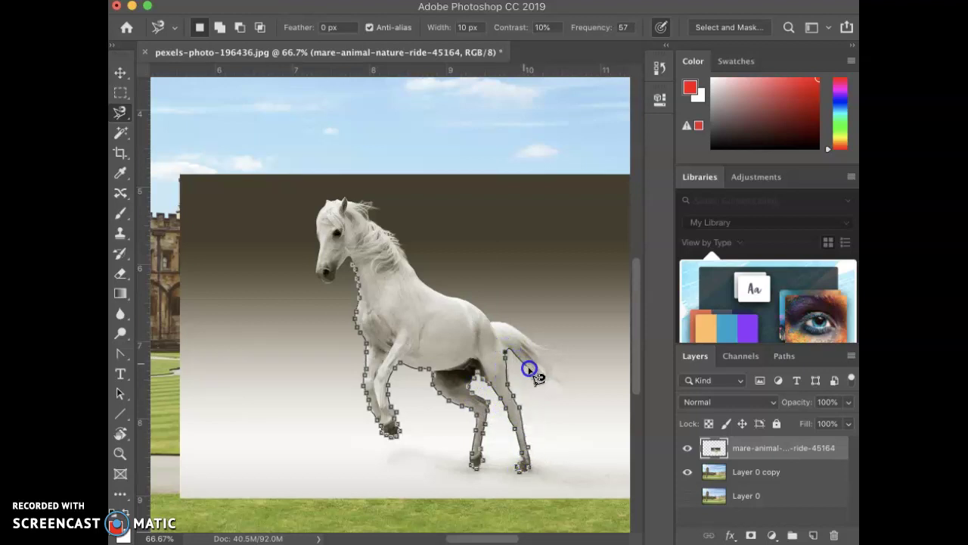
drag(551, 379, 548, 366)
drag(509, 329, 437, 295)
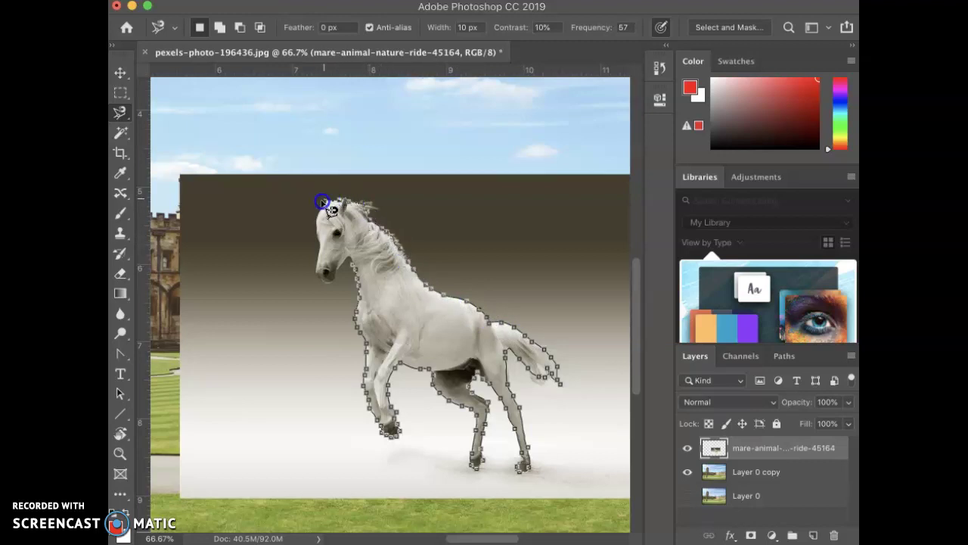
drag(321, 214, 312, 228)
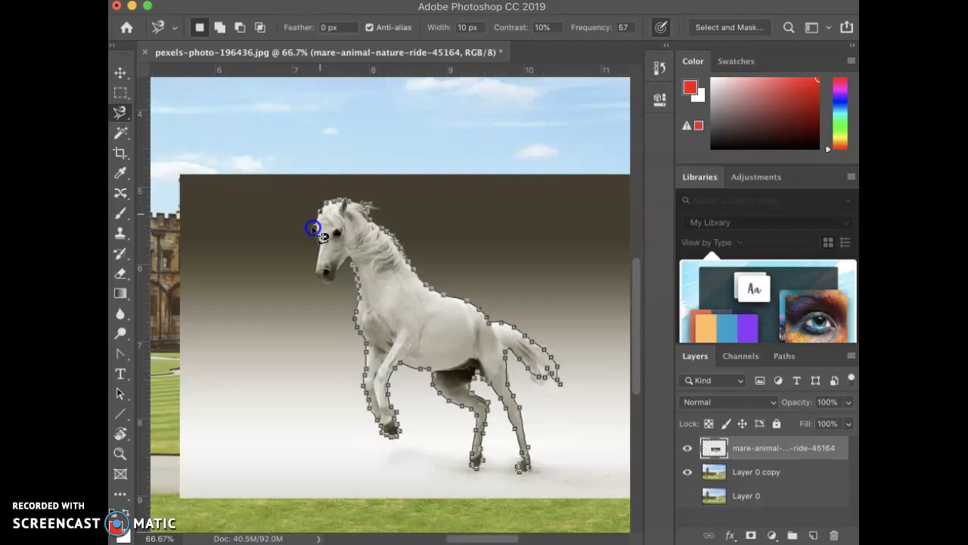
double_click(353, 268)
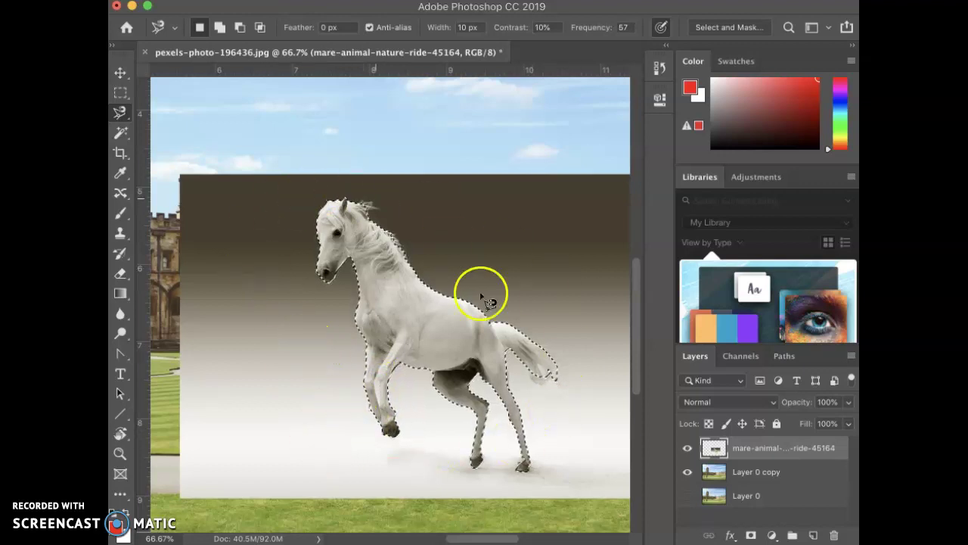
Invert the selection so it covers the grey backdrop around the horse
click(314, 328)
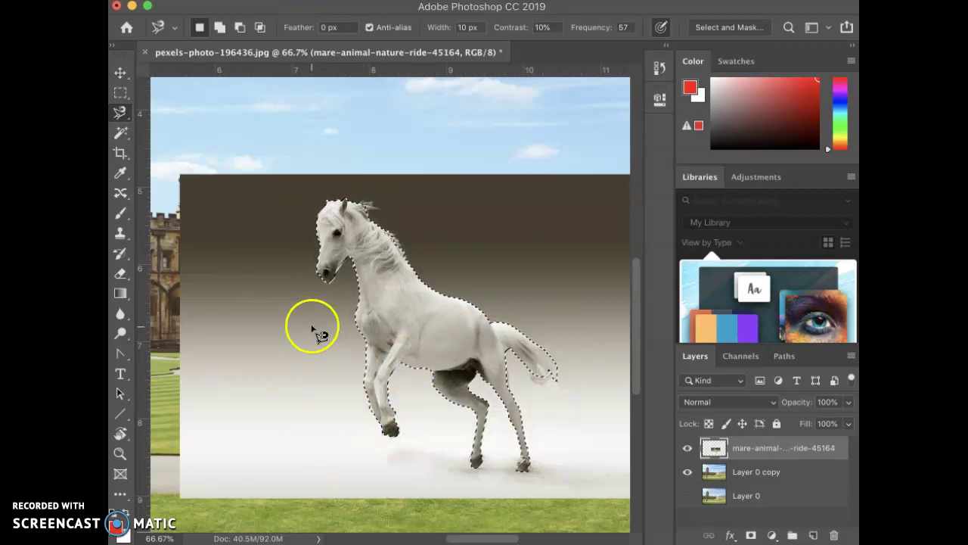
click(435, 0)
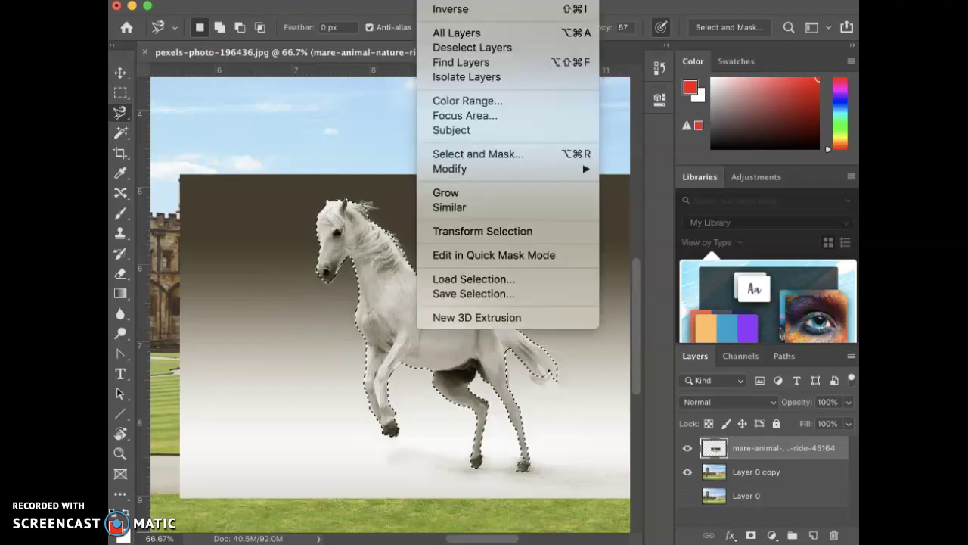
click(469, 170)
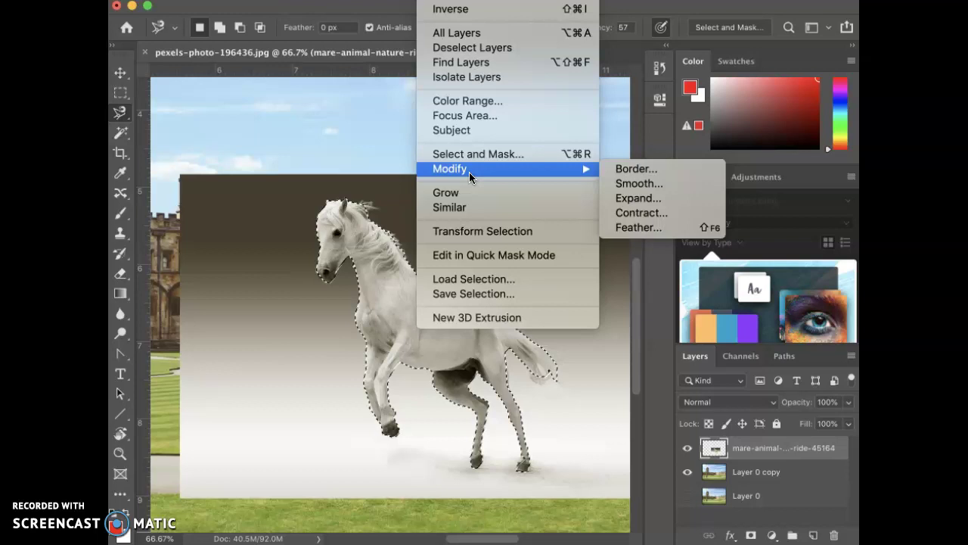
click(451, 10)
click(432, 346)
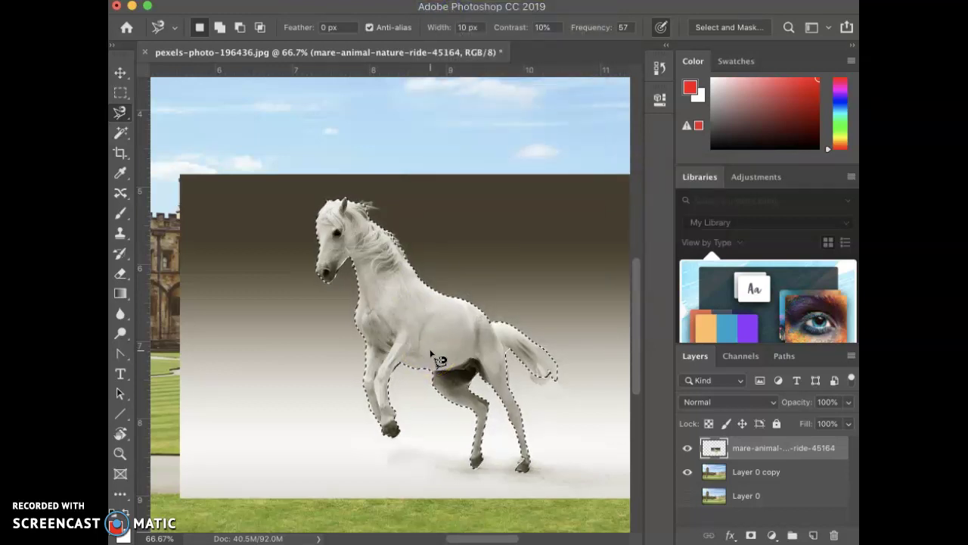
Zoom out, delete the grey gradient backdrop, and deselect
key(super+minus)
key(super+d)
key(super+minus)
key(super+minus)
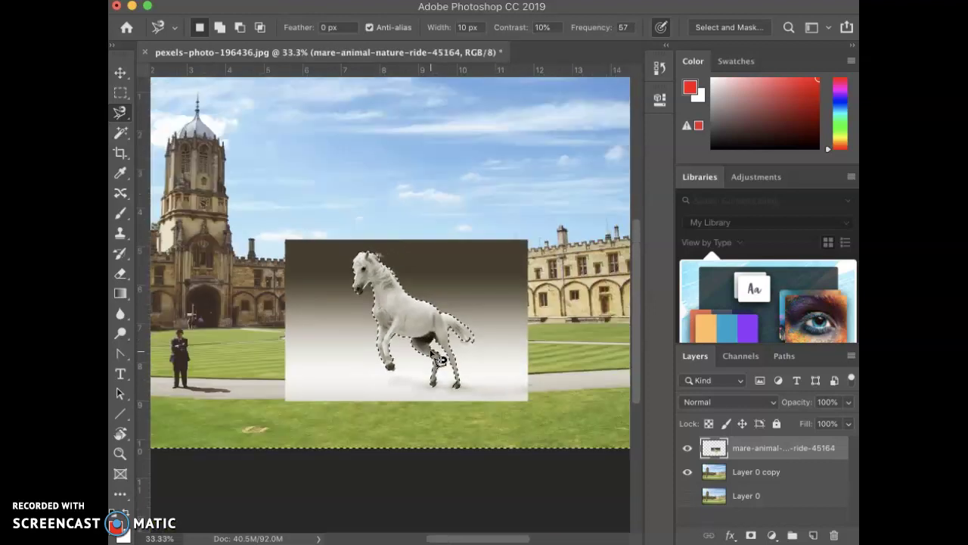
click(348, 318)
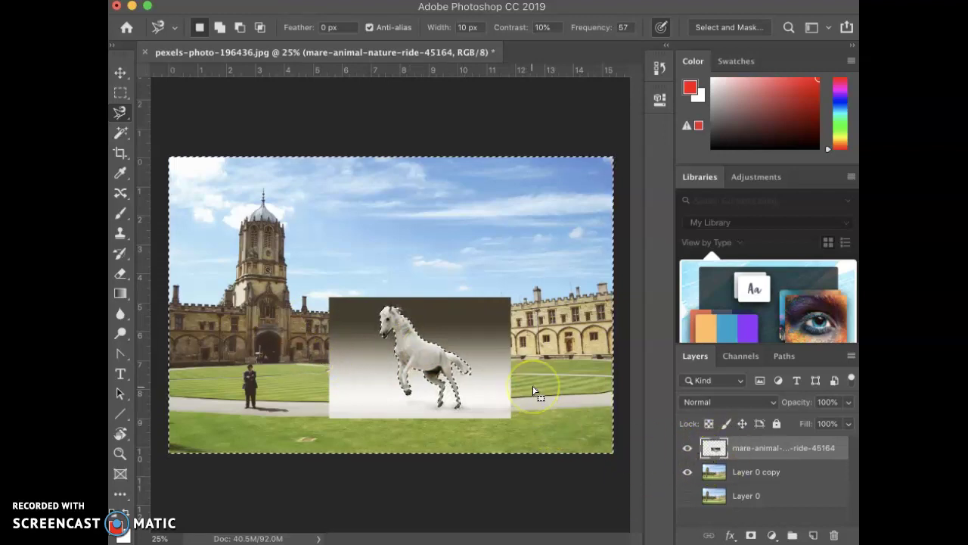
key(Delete)
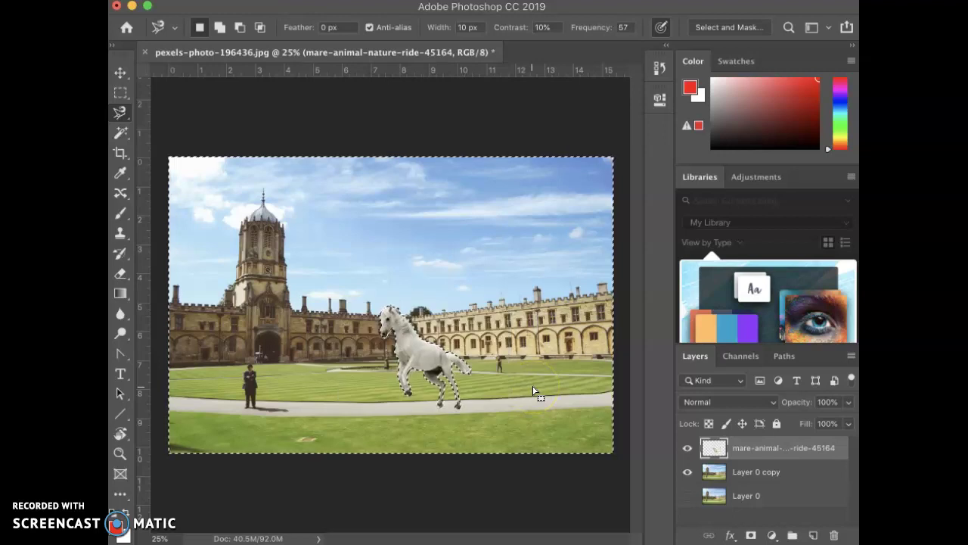
click(368, 409)
mouse_move(360, 391)
mouse_down()
mouse_move(432, 395)
mouse_move(410, 403)
mouse_up()
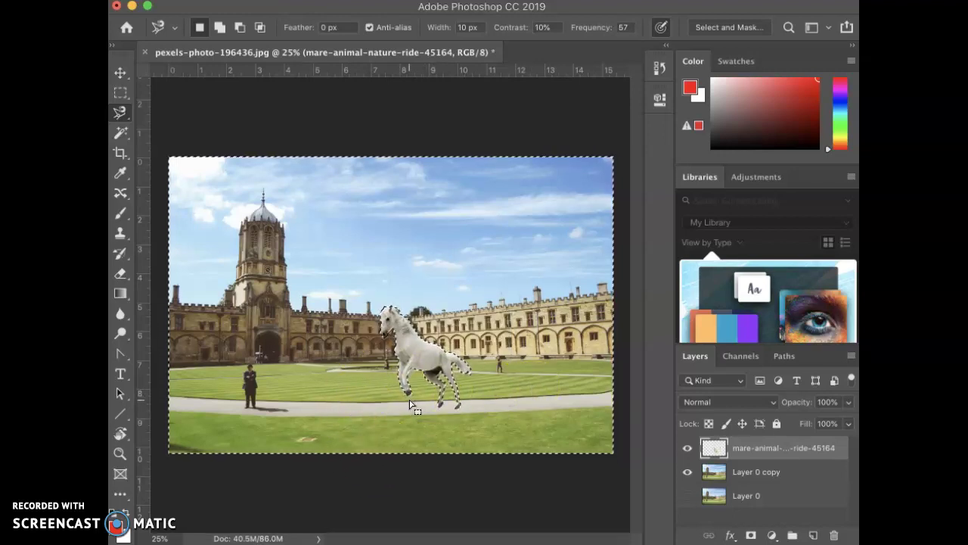
click(409, 501)
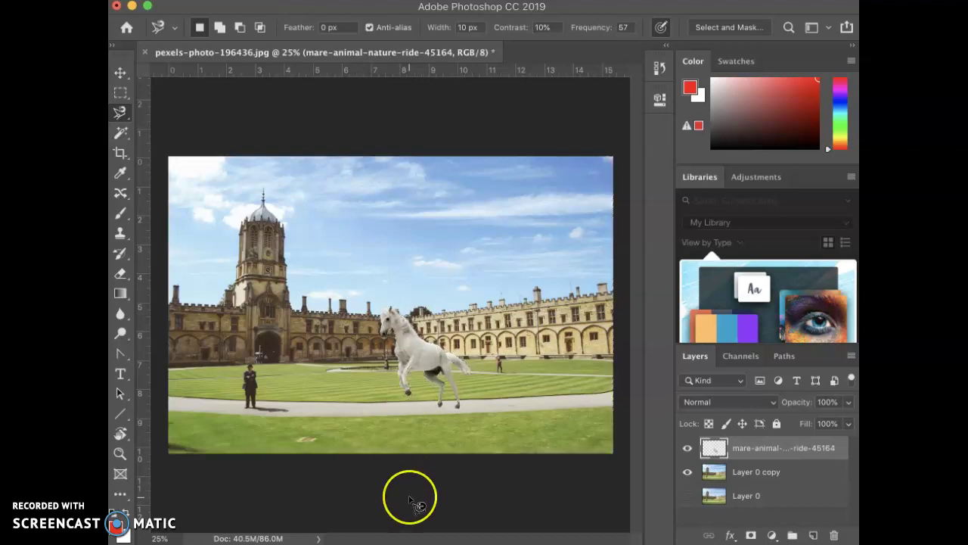
Zoom in on the horse's lower legs and try a Magic Wand selection on the leg
key(super+plus)
key(super+plus)
key(super+plus)
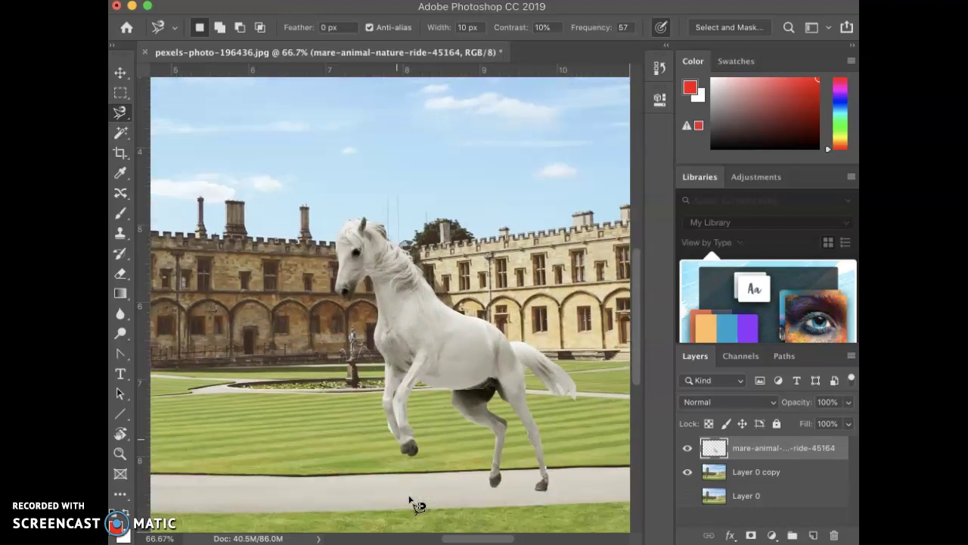
key(super+plus)
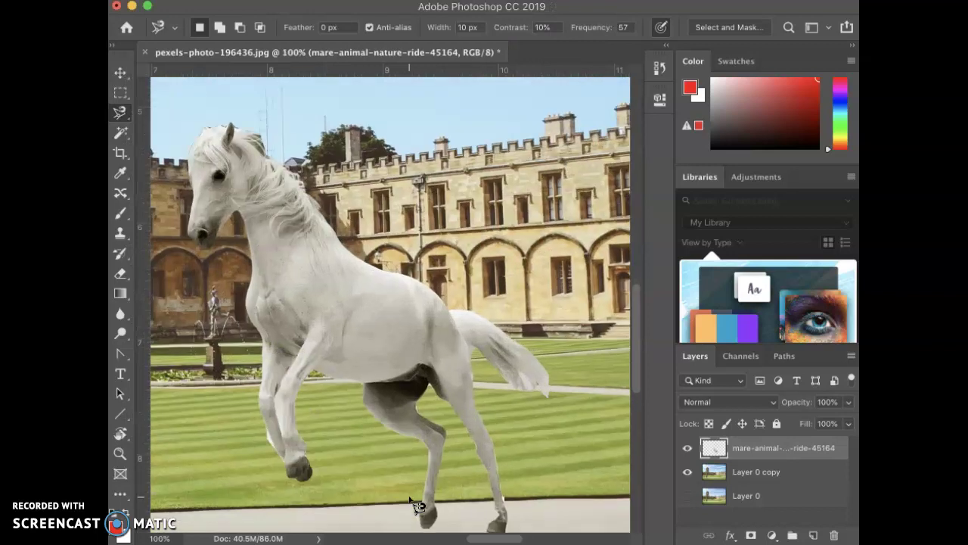
key(super+plus)
scroll(388, 447, down, 5)
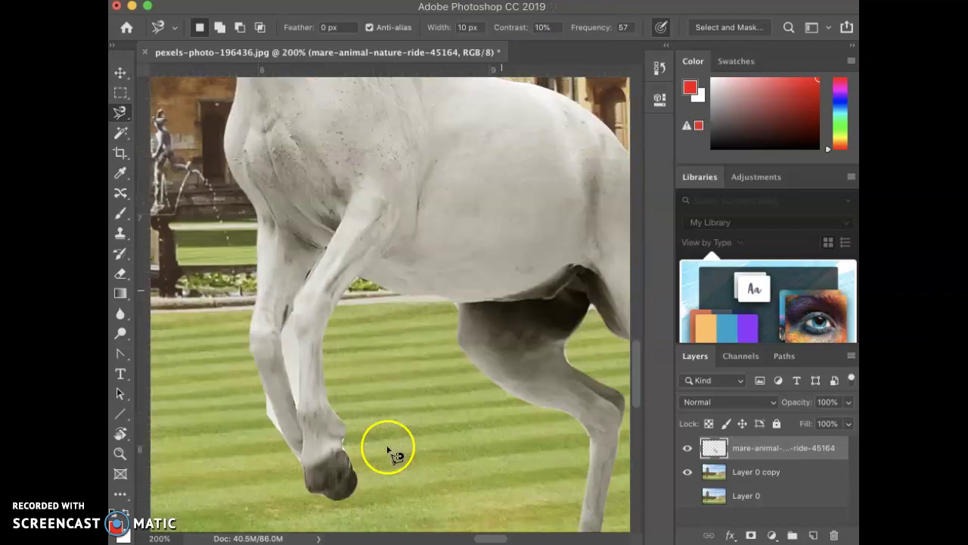
click(121, 112)
click(120, 137)
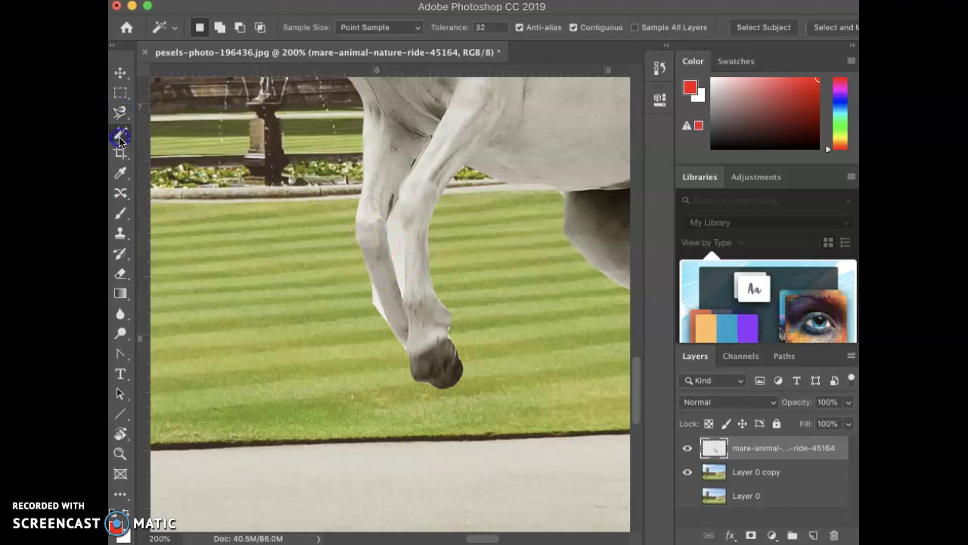
click(398, 252)
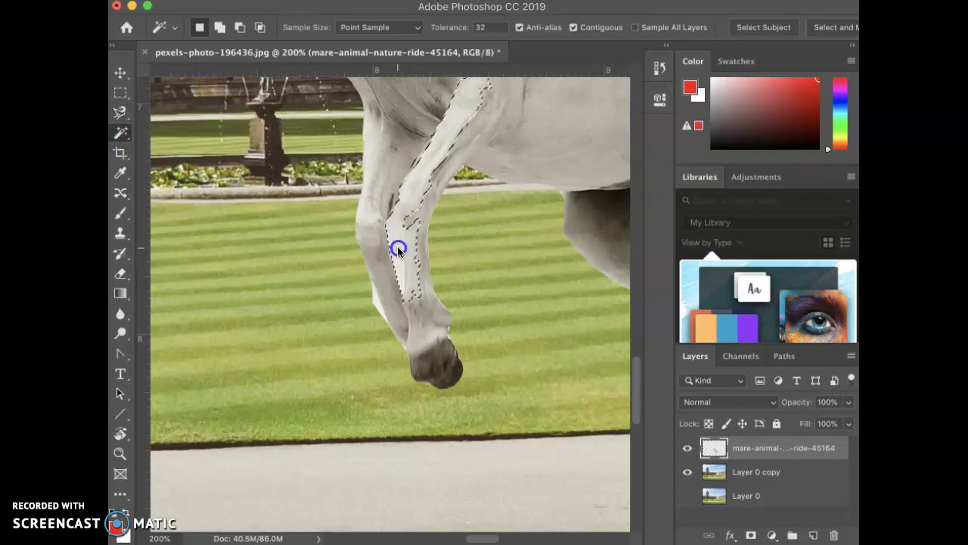
drag(464, 108, 468, 29)
Set Magic Wand tolerance to 5 and select strips along the horse's leg
click(482, 27)
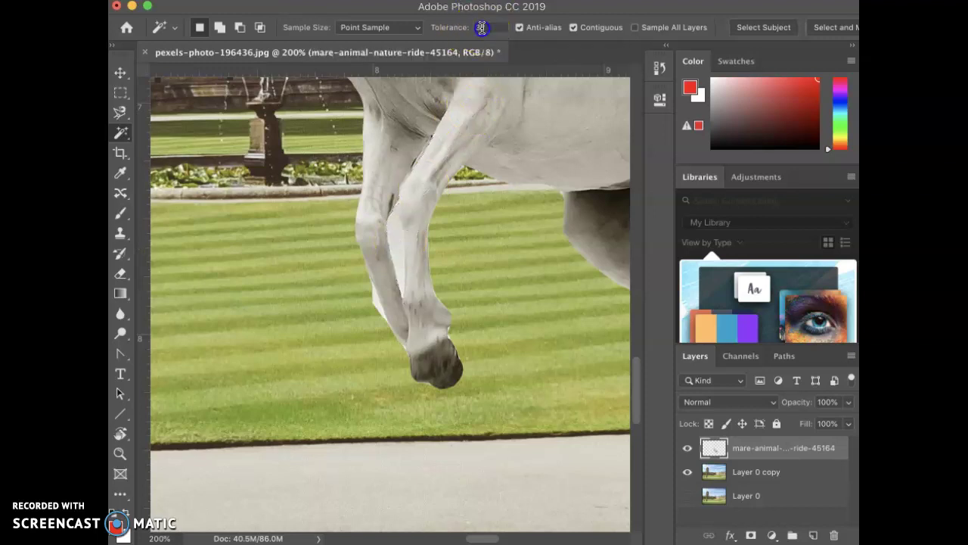
click(399, 239)
click(479, 28)
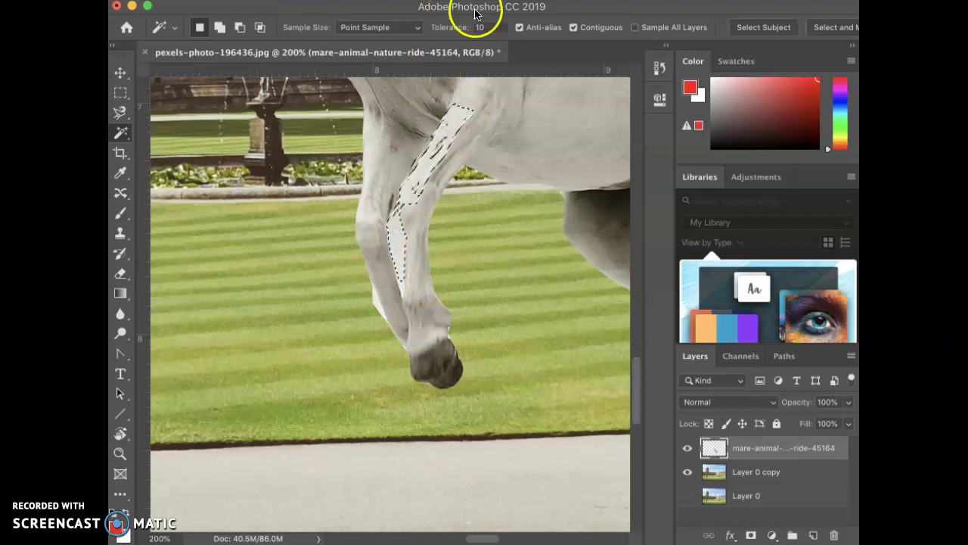
text(5)
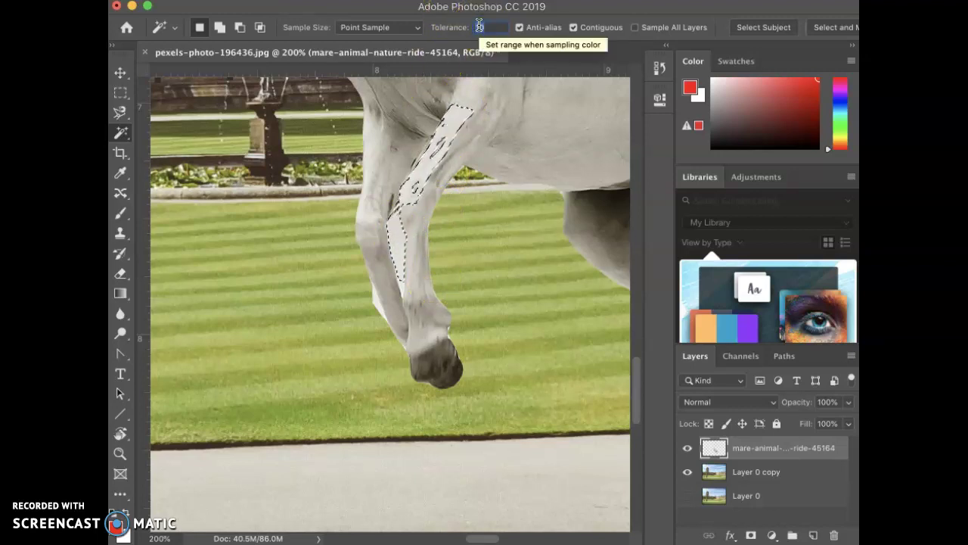
click(417, 242)
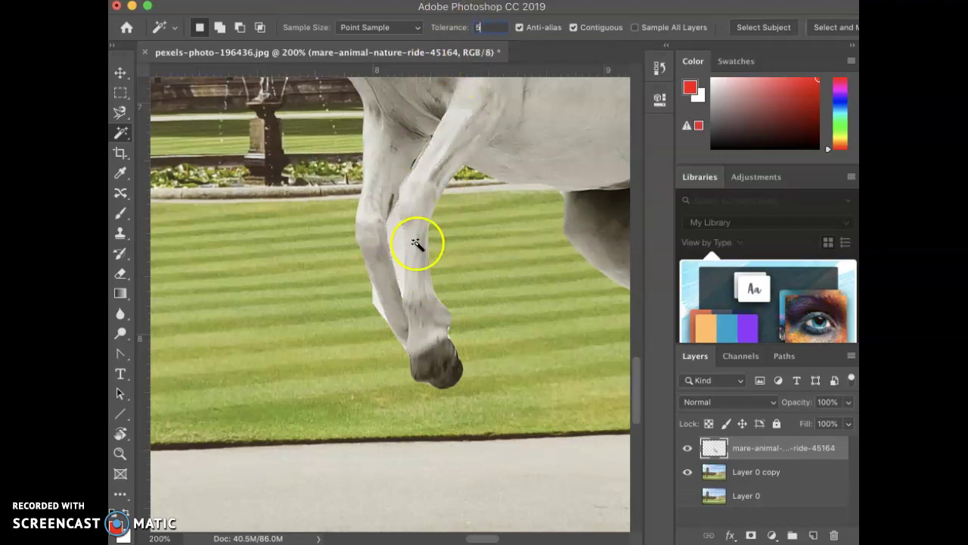
shift+click(395, 279)
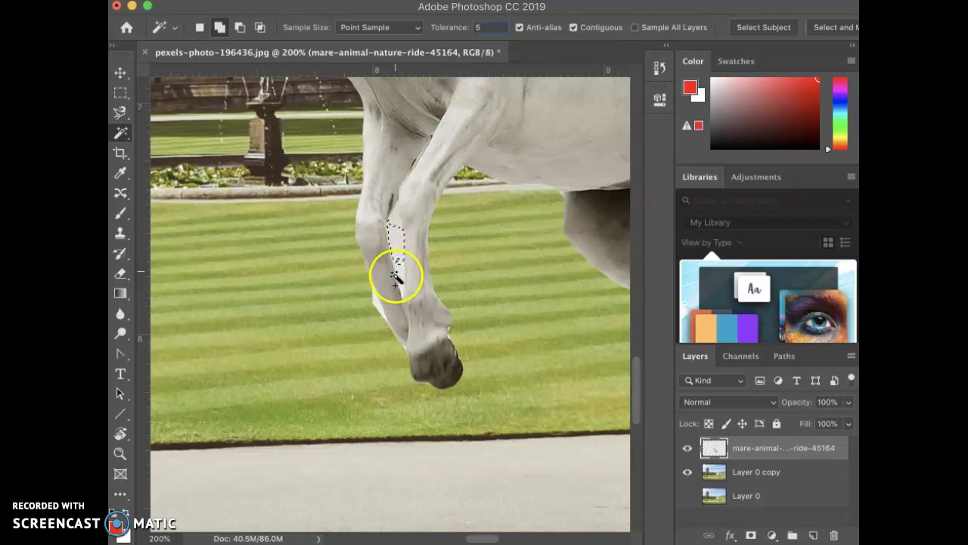
shift+click(395, 223)
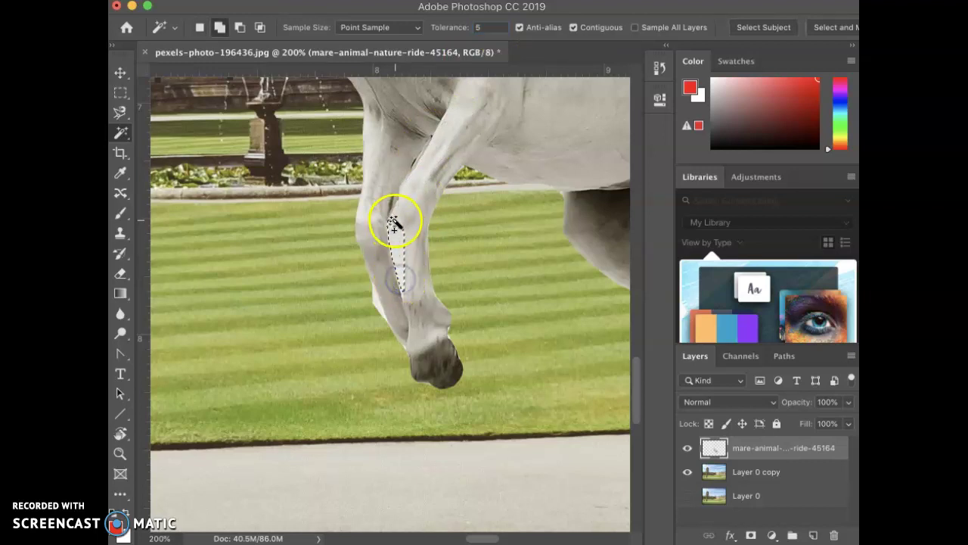
click(400, 266)
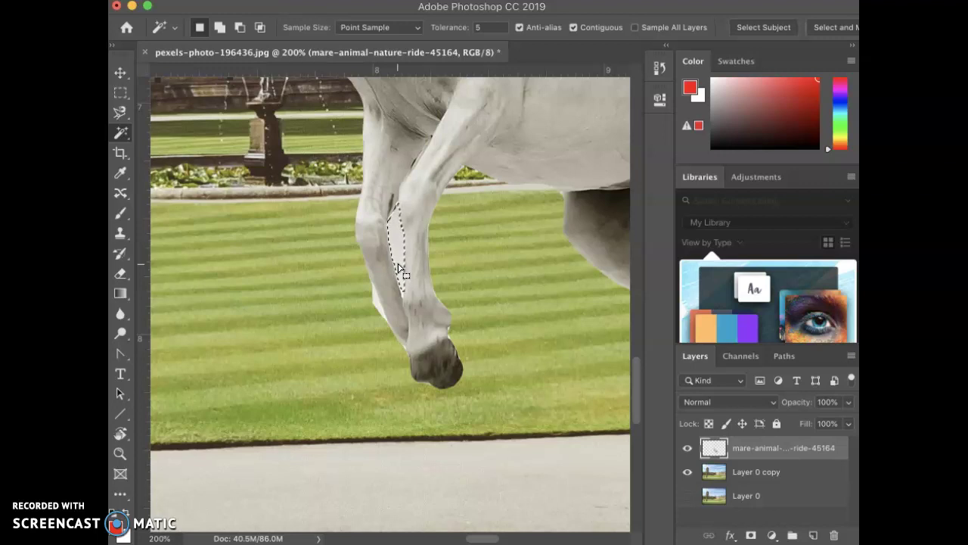
click(394, 255)
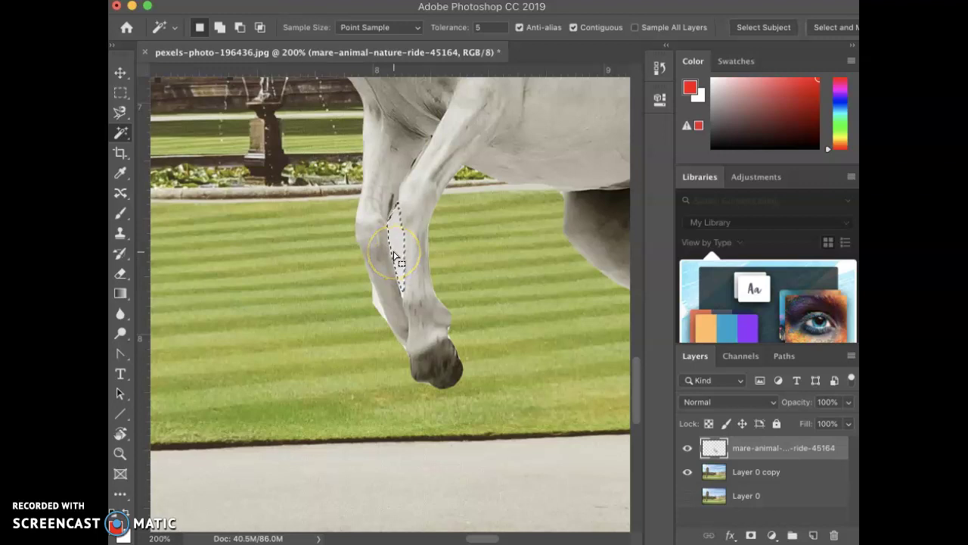
click(398, 285)
click(378, 303)
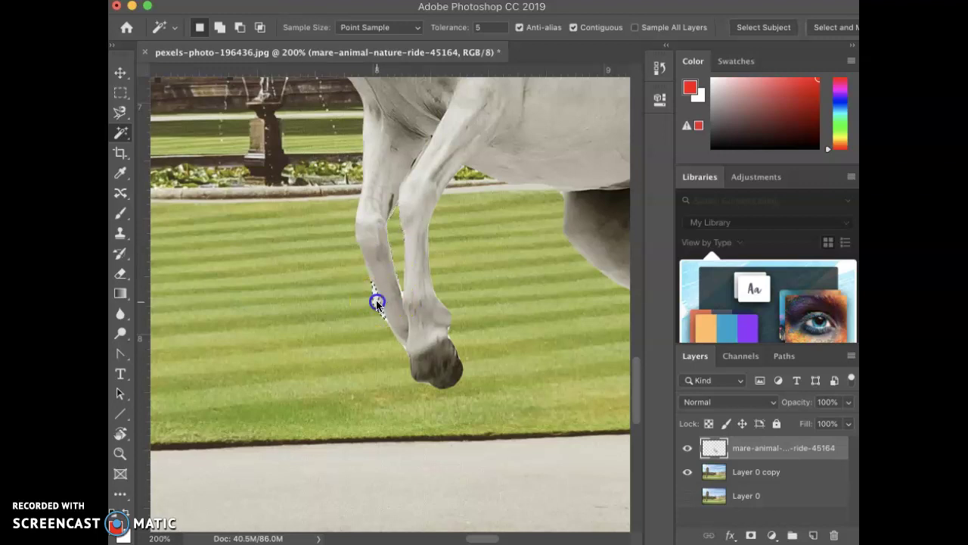
Select the tail tip and a sliver along the horse's rump edge
scroll(499, 341, right, 6)
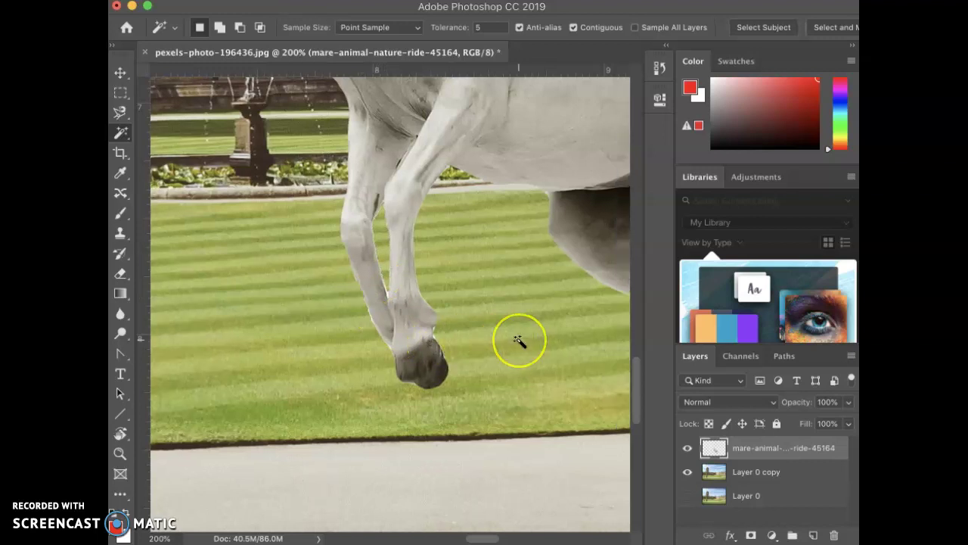
scroll(519, 341, up, 4)
scroll(519, 341, right, 4)
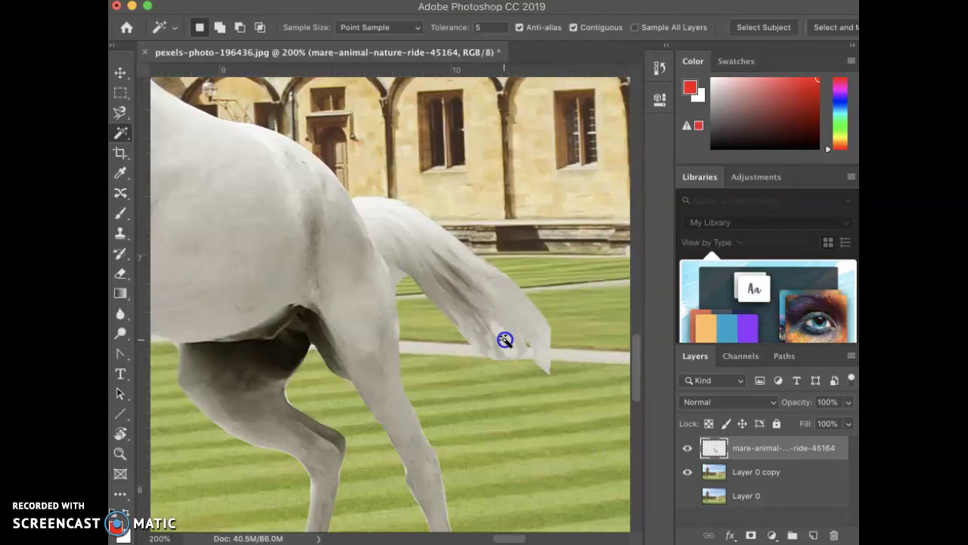
shift+click(535, 359)
click(401, 282)
scroll(401, 382, down, 5)
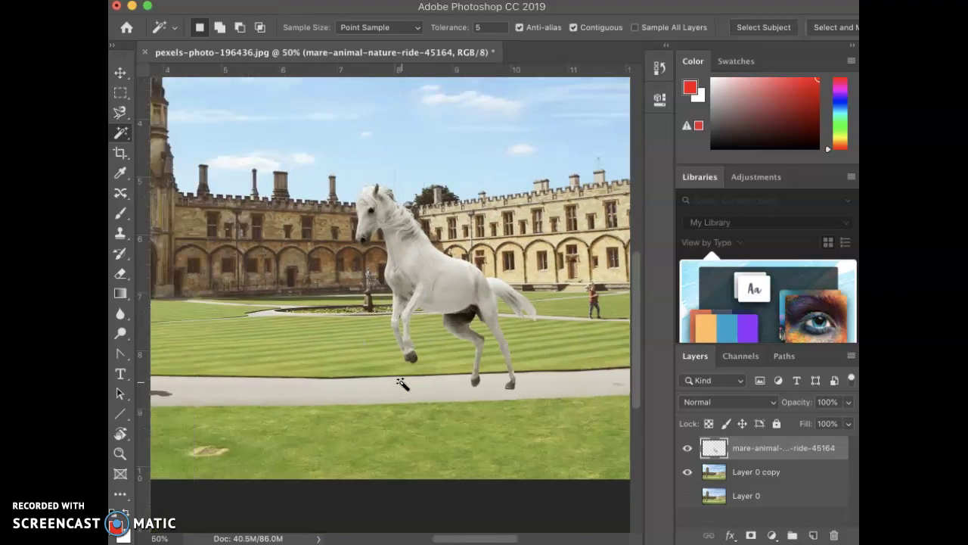
scroll(400, 382, down, 2)
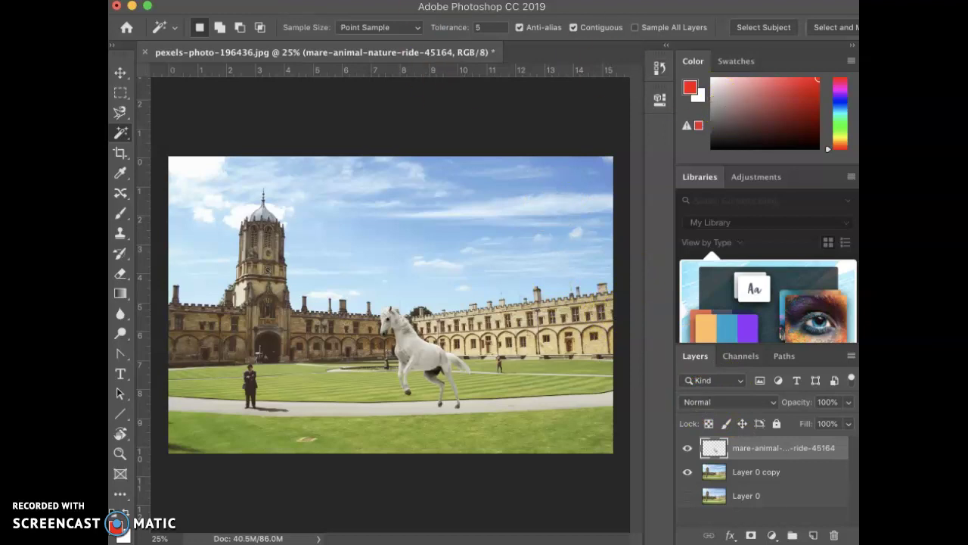
Add Color Balance 1 with midtones Cyan–Red +11 and Magenta–Green +3
click(593, 69)
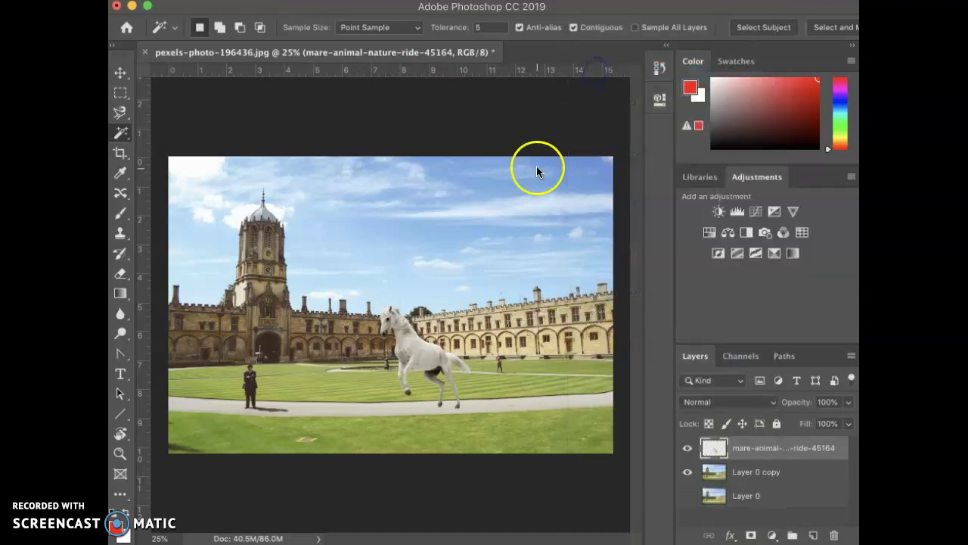
drag(743, 176, 449, 103)
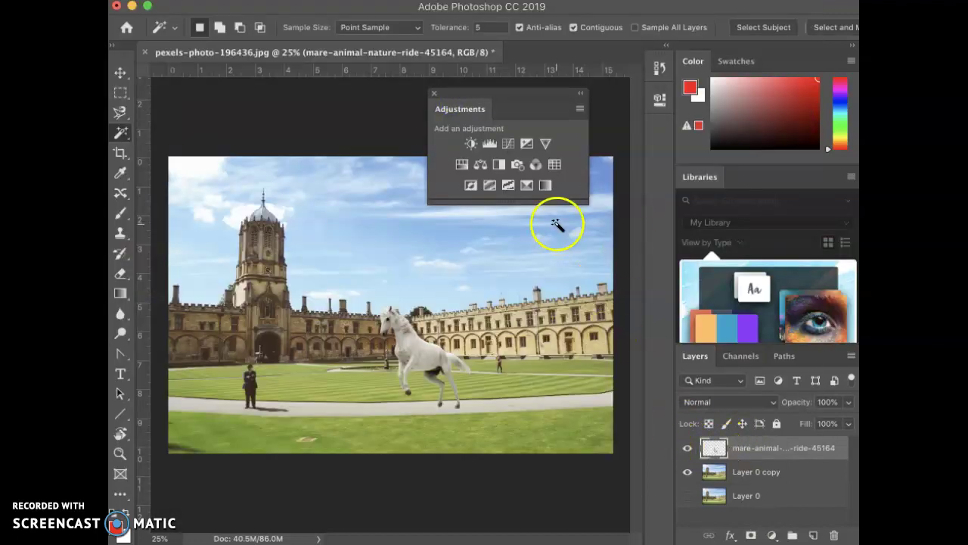
click(480, 164)
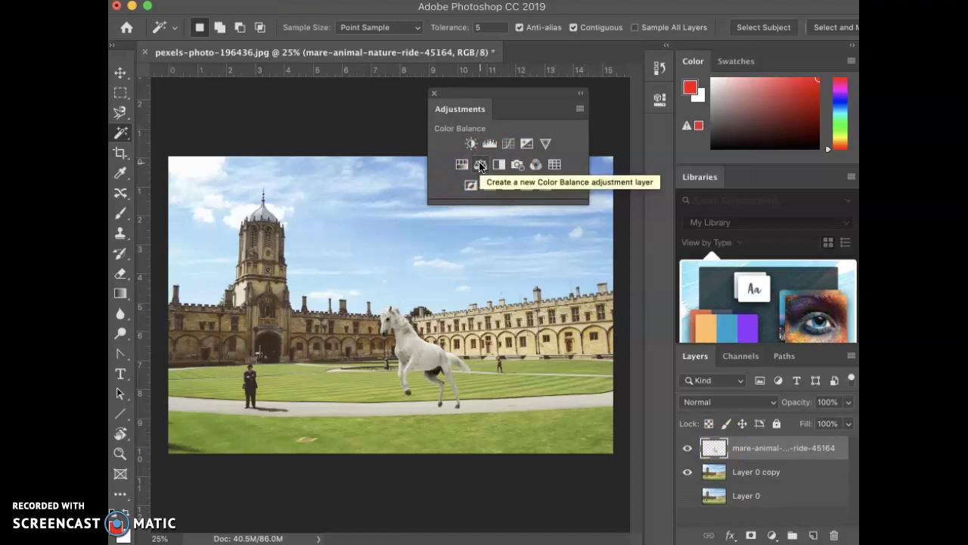
click(480, 165)
click(480, 91)
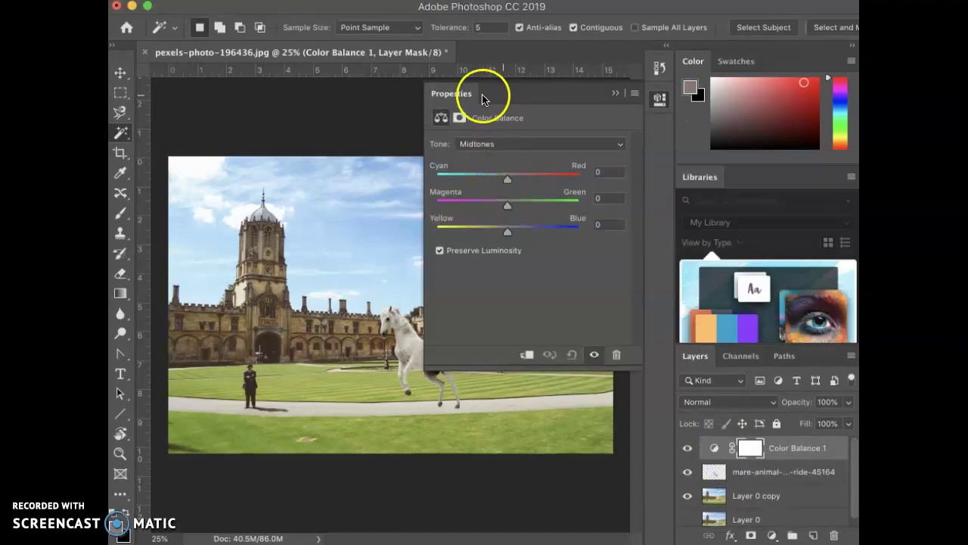
click(530, 183)
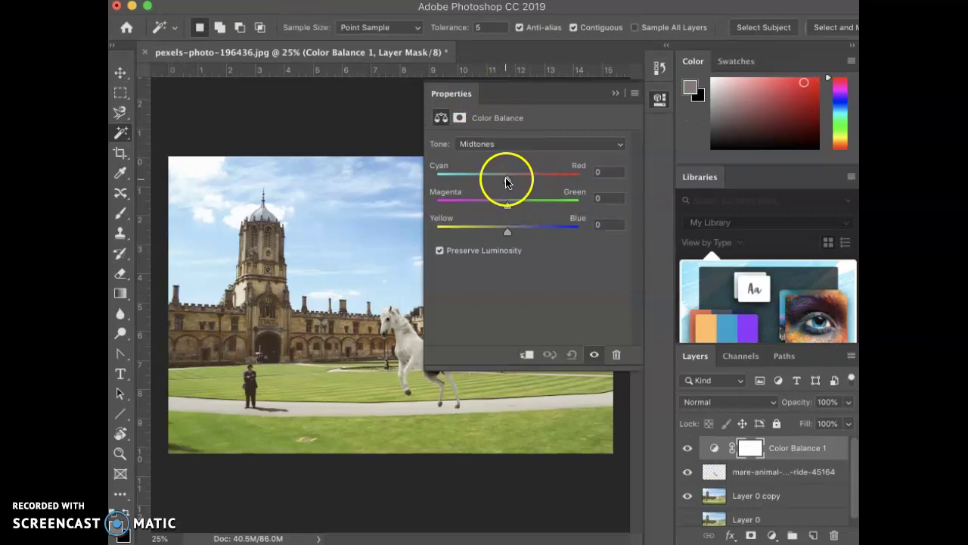
drag(506, 179, 530, 183)
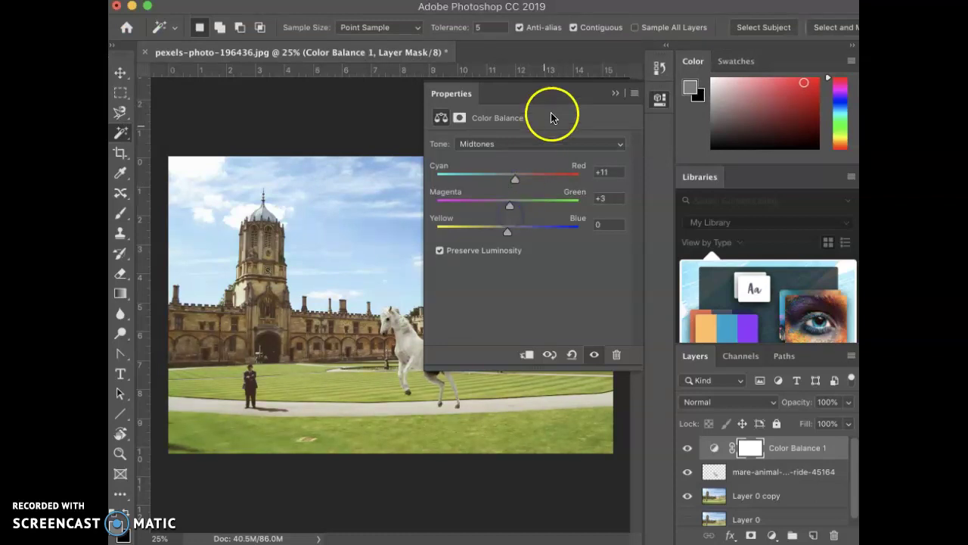
click(617, 94)
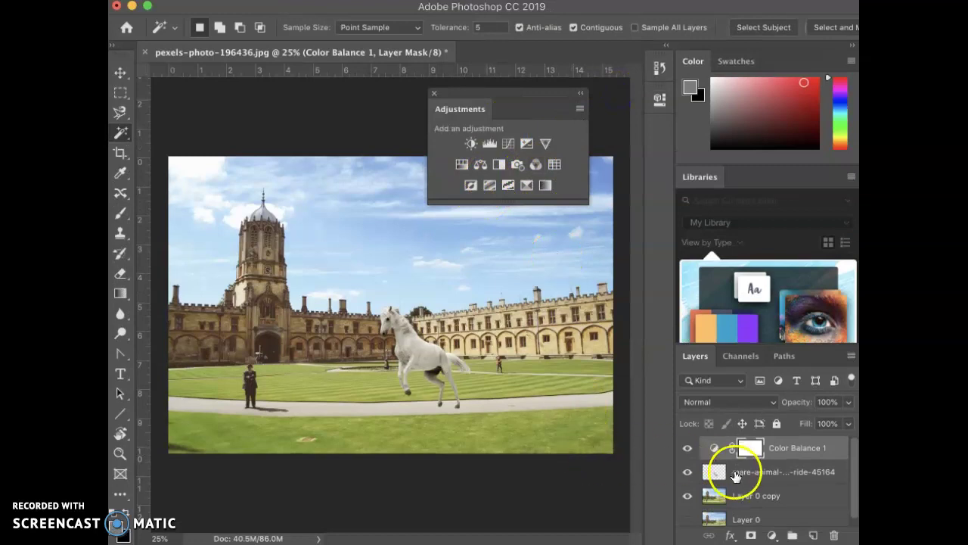
Delete the Color Balance 1 mask and layer, then reselect the horse layer
drag(757, 451, 833, 534)
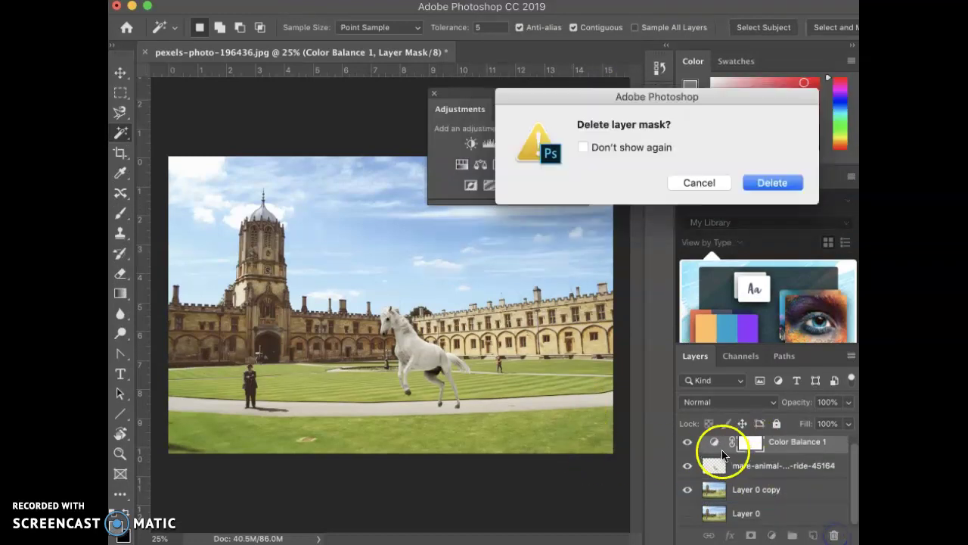
click(772, 182)
drag(715, 446, 835, 534)
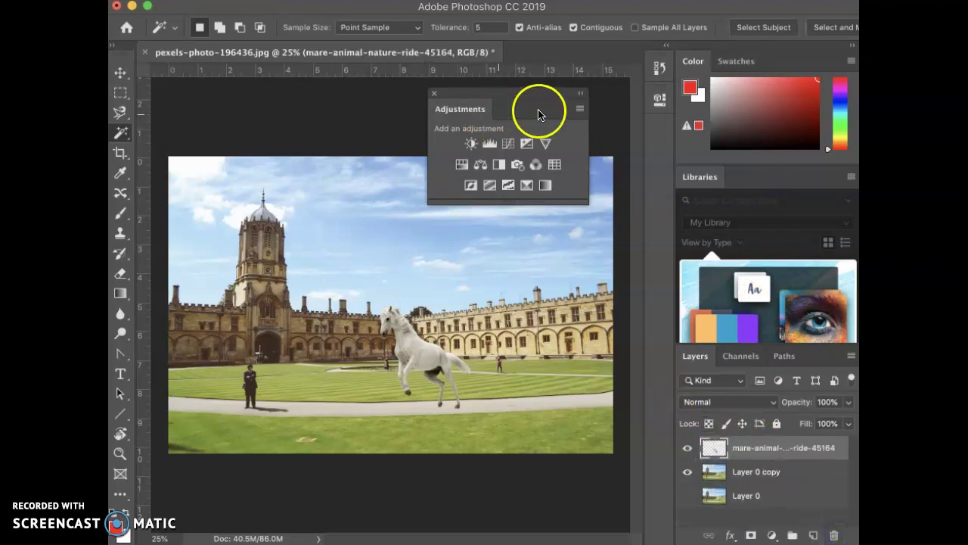
click(719, 450)
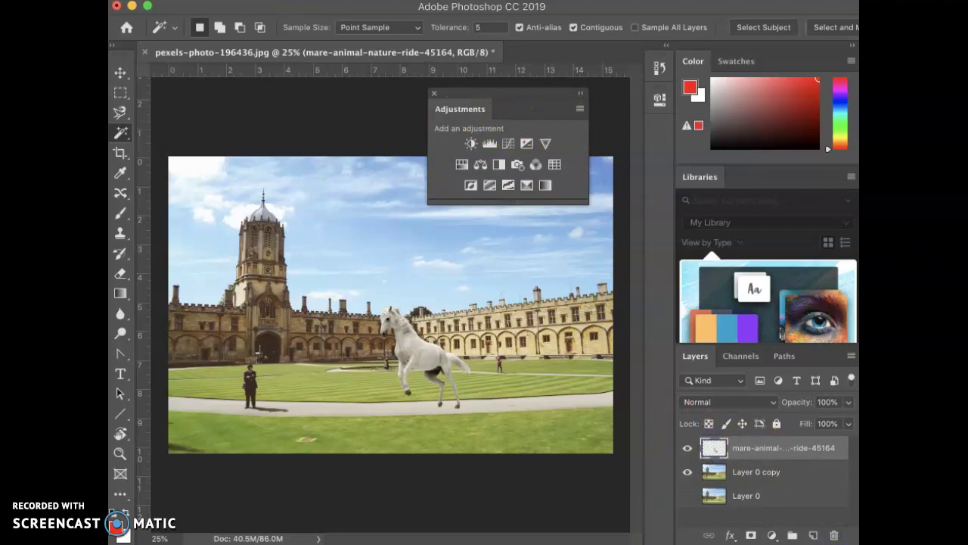
Apply Levels to the horse layer with input black point 29 and midtones 1.03
click(311, 0)
mouse_move(378, 0)
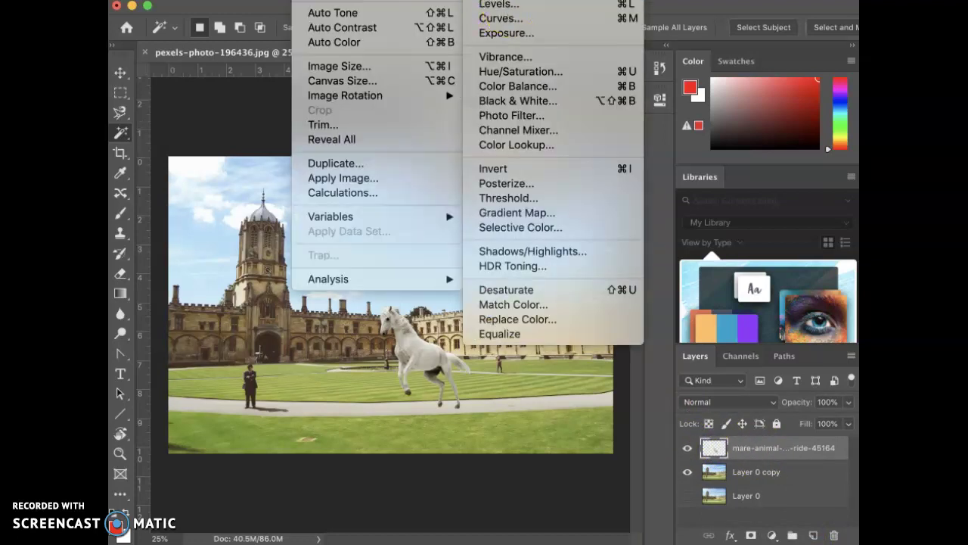
click(512, 6)
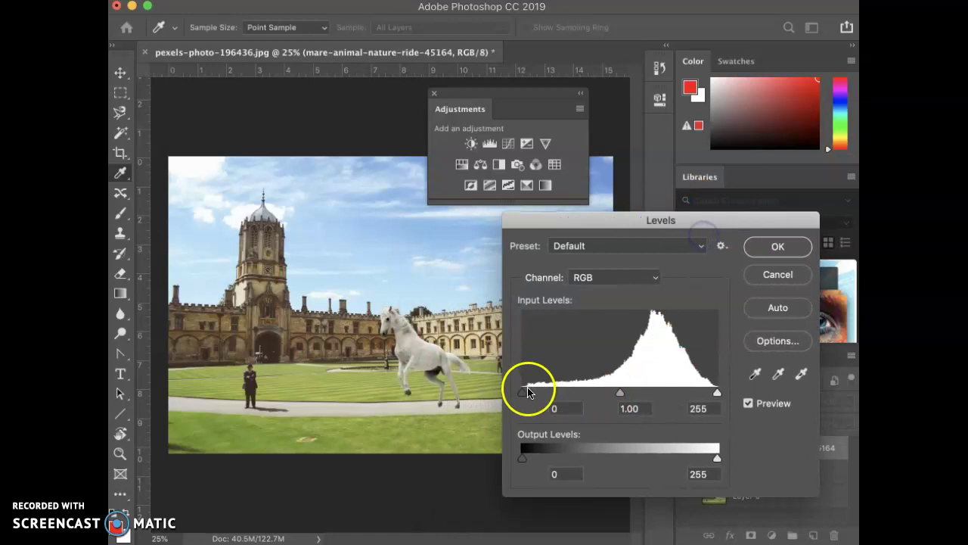
drag(522, 391, 560, 394)
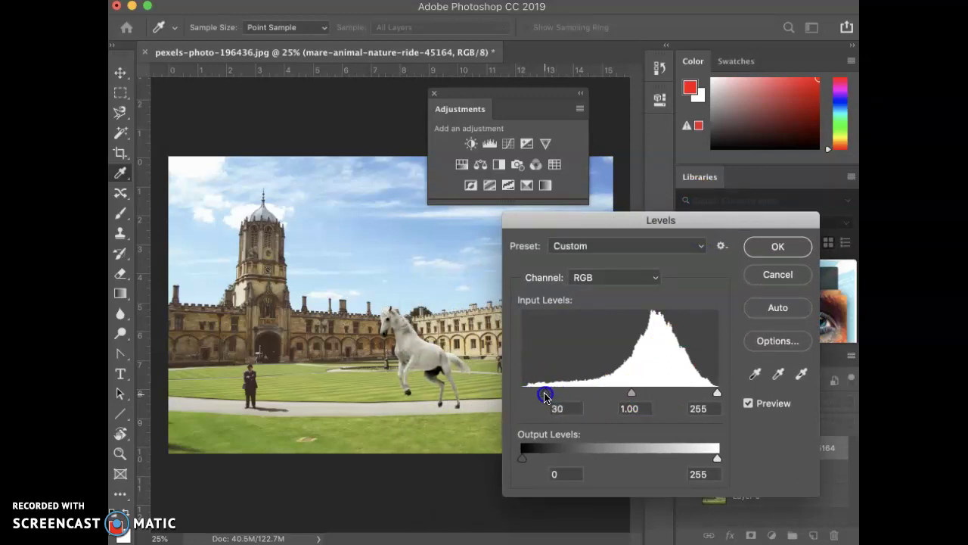
mouse_move(631, 392)
mouse_down()
mouse_move(599, 394)
mouse_move(627, 397)
mouse_up()
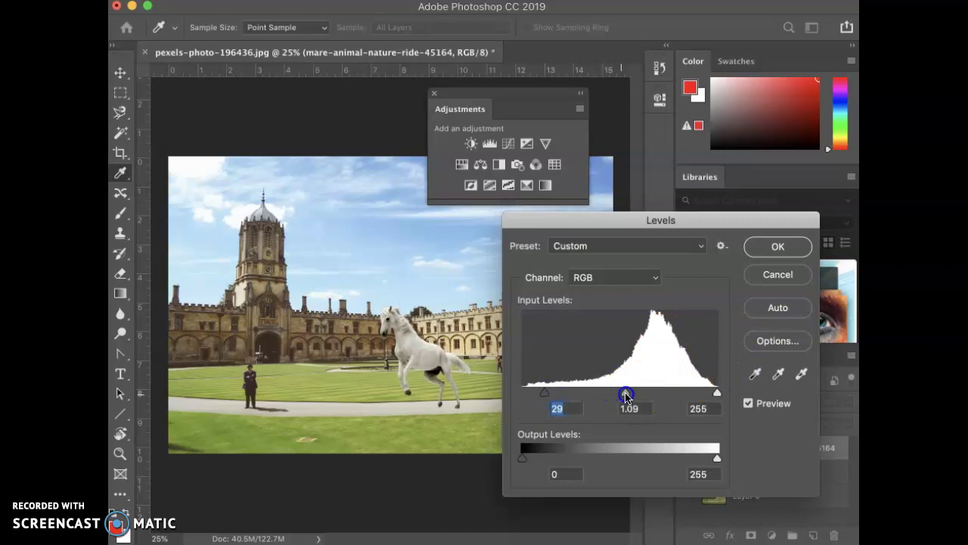
click(800, 247)
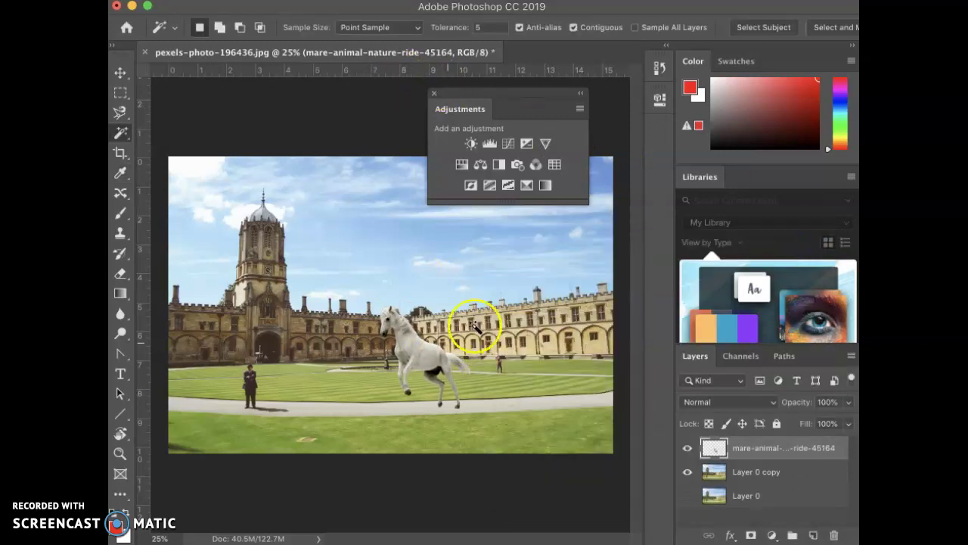
Color-balance the horse: midtones toward green and blue, highlights -14 toward yellow
click(310, 0)
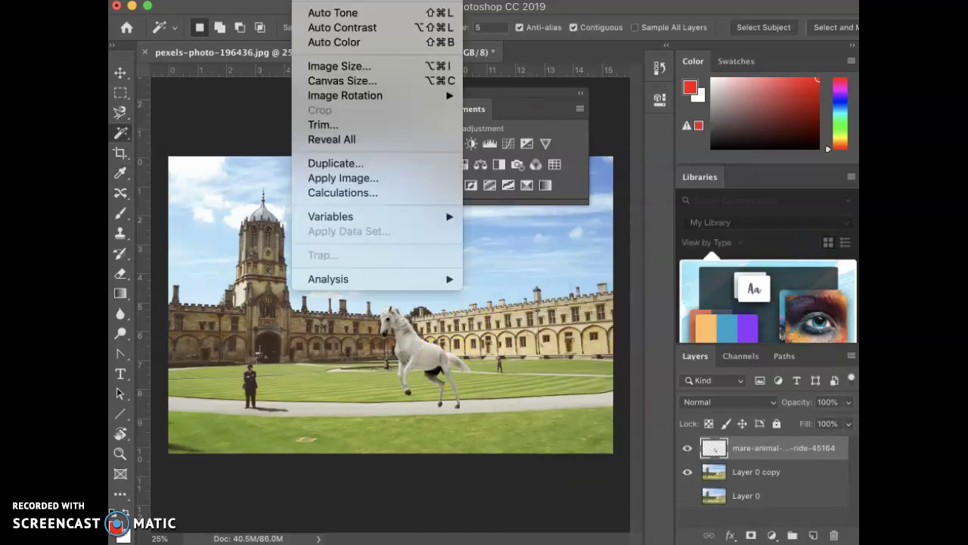
mouse_move(332, 1)
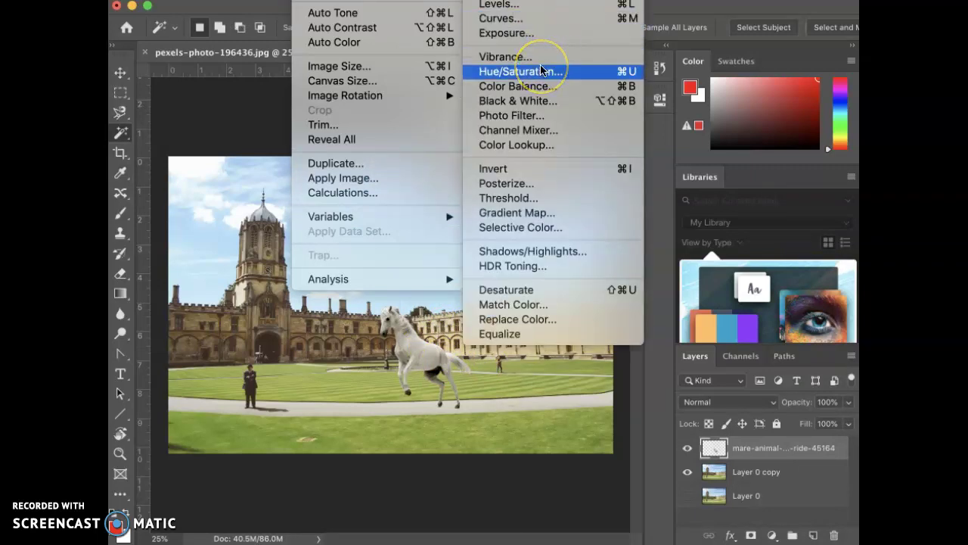
click(503, 89)
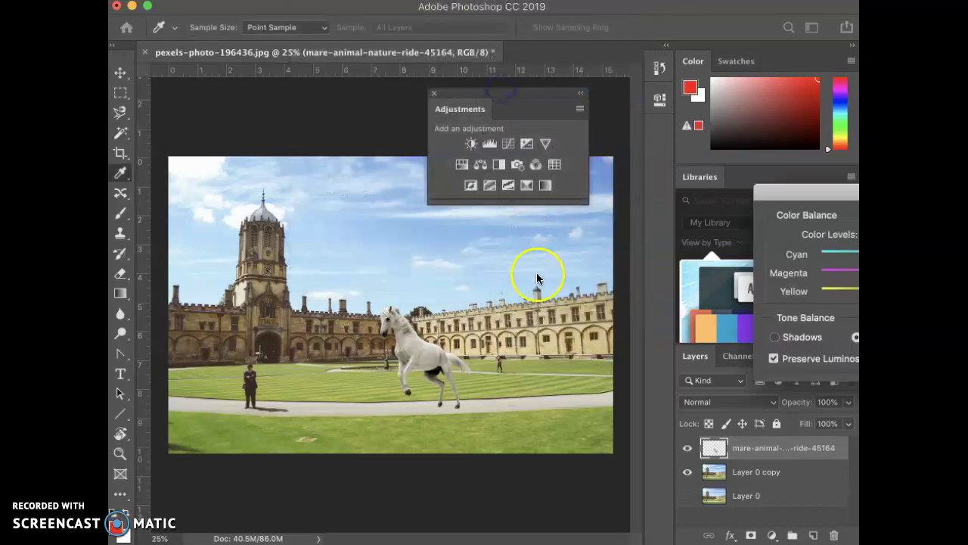
drag(847, 192, 597, 224)
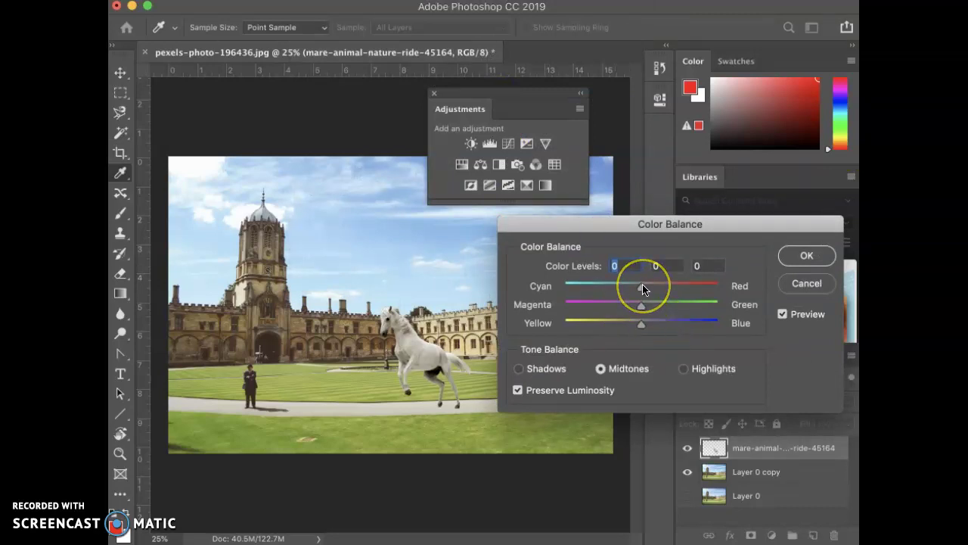
drag(642, 305, 669, 308)
mouse_move(640, 327)
mouse_down()
mouse_move(656, 325)
mouse_move(613, 321)
mouse_move(631, 321)
mouse_up()
click(683, 368)
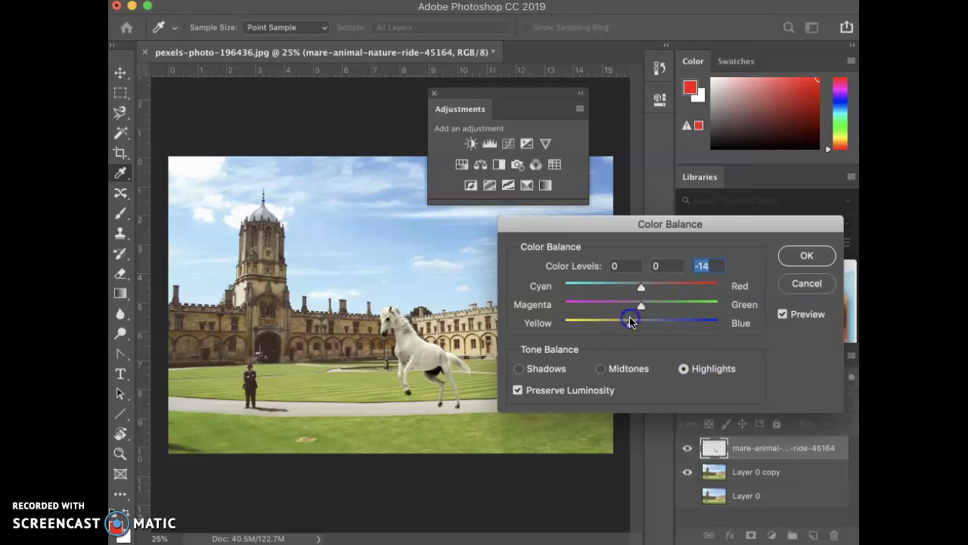
click(806, 255)
key(w)
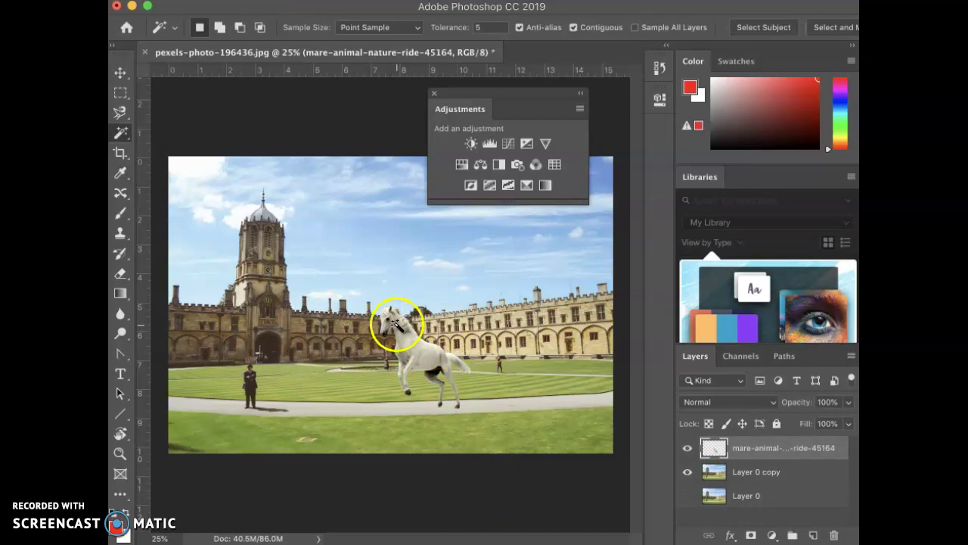
Preview blend modes and set the horse layer to Linear Light
click(723, 401)
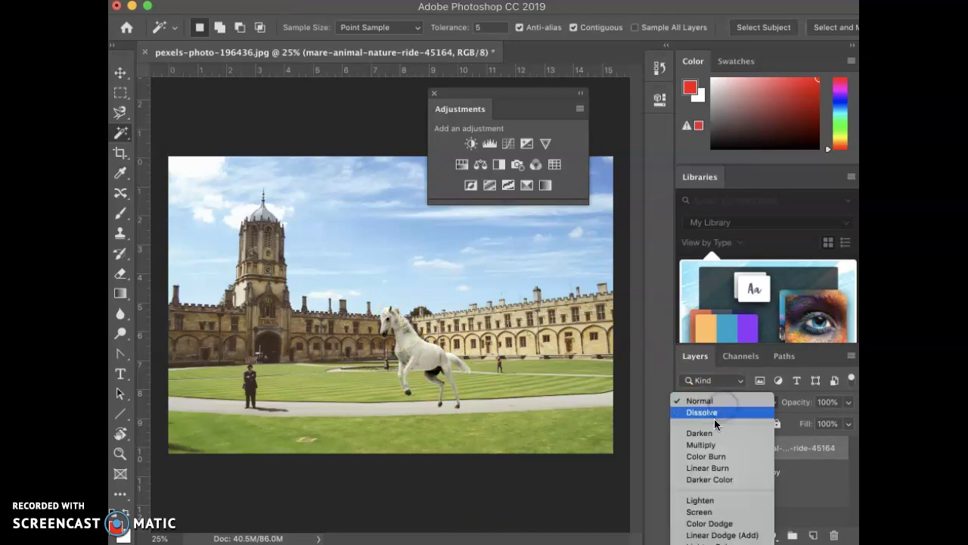
click(724, 418)
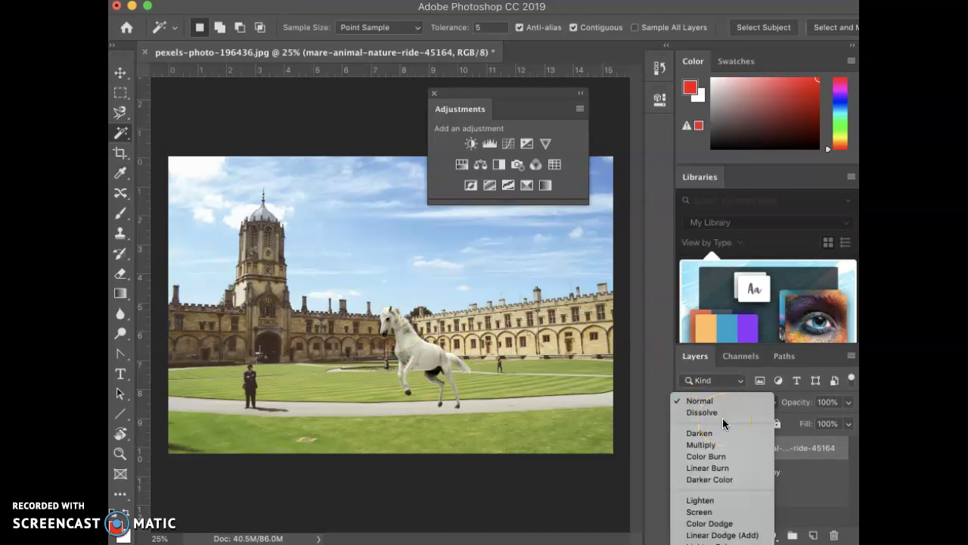
mouse_move(722, 418)
mouse_down()
mouse_move(722, 542)
mouse_move(713, 479)
mouse_move(708, 542)
mouse_move(704, 240)
mouse_move(704, 426)
mouse_move(719, 483)
mouse_move(716, 443)
mouse_up()
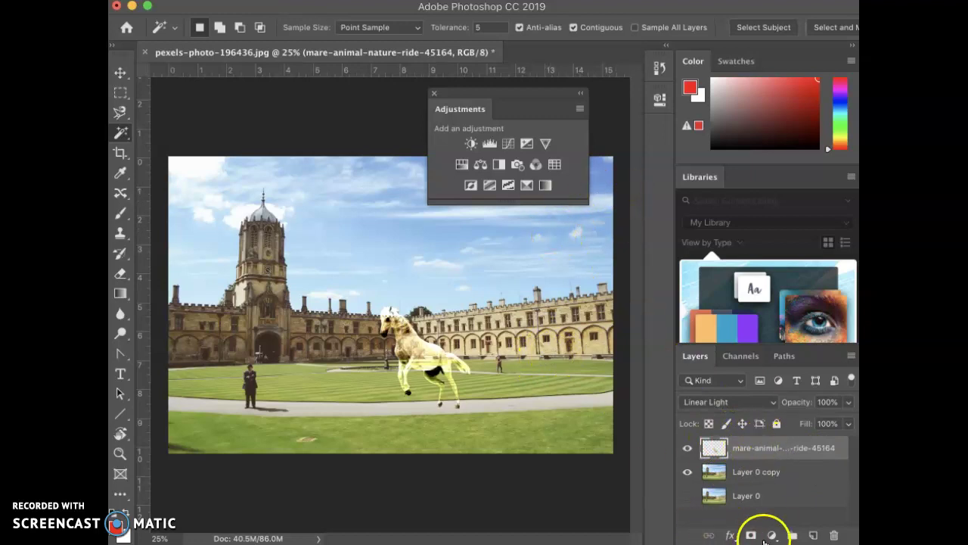
click(730, 534)
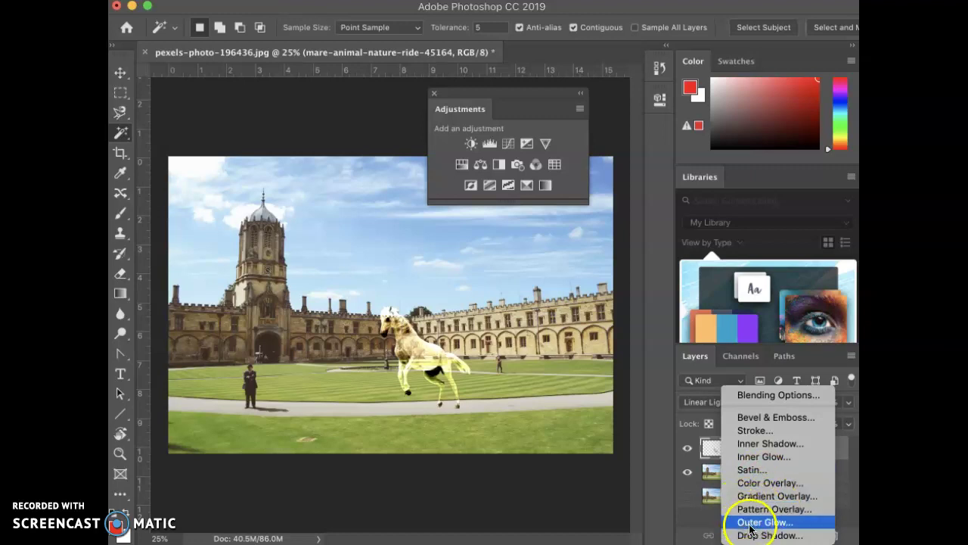
click(614, 478)
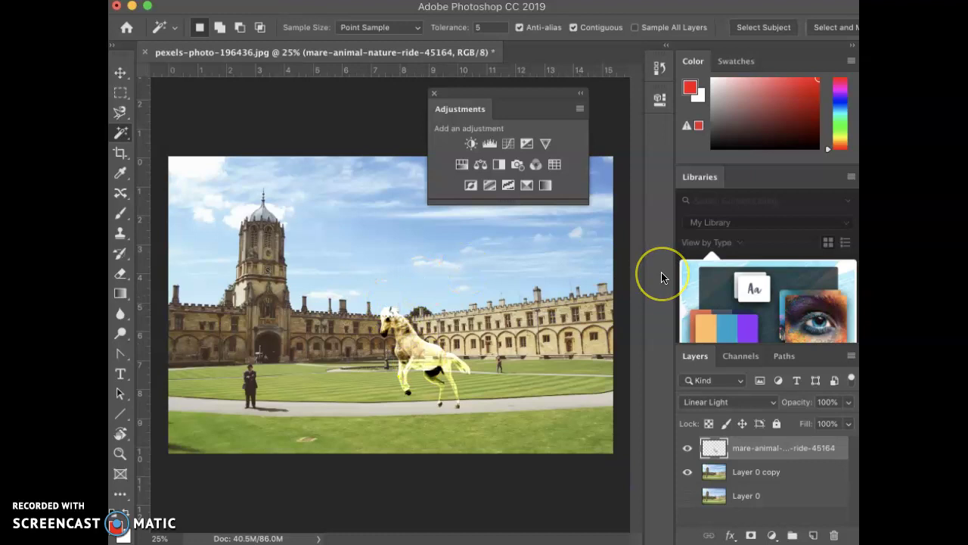
click(808, 463)
click(280, 226)
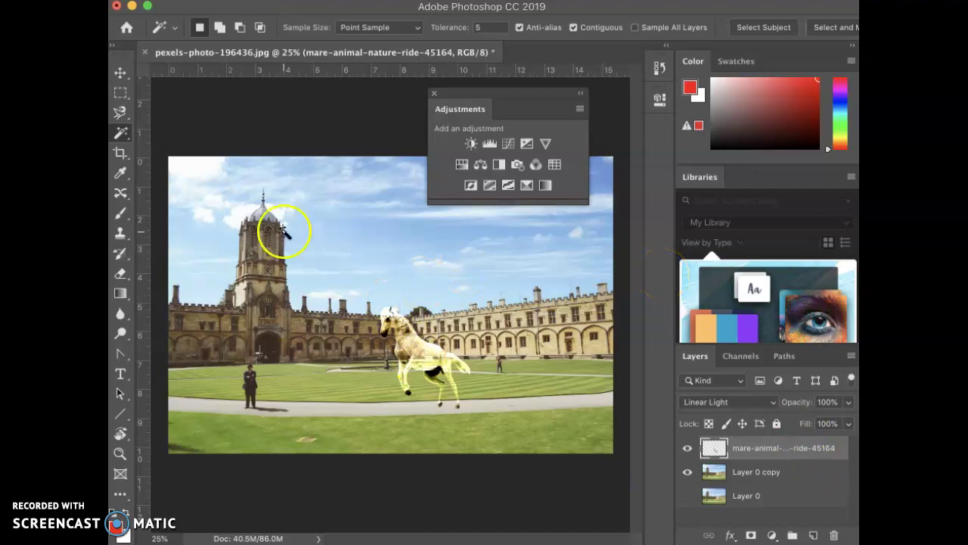
click(415, 66)
mouse_move(410, 489)
mouse_down()
mouse_move(674, 473)
mouse_move(401, 496)
mouse_up()
Resample the image to 72 pixels/inch in Image Size, shrinking it to 2.33M
click(325, 2)
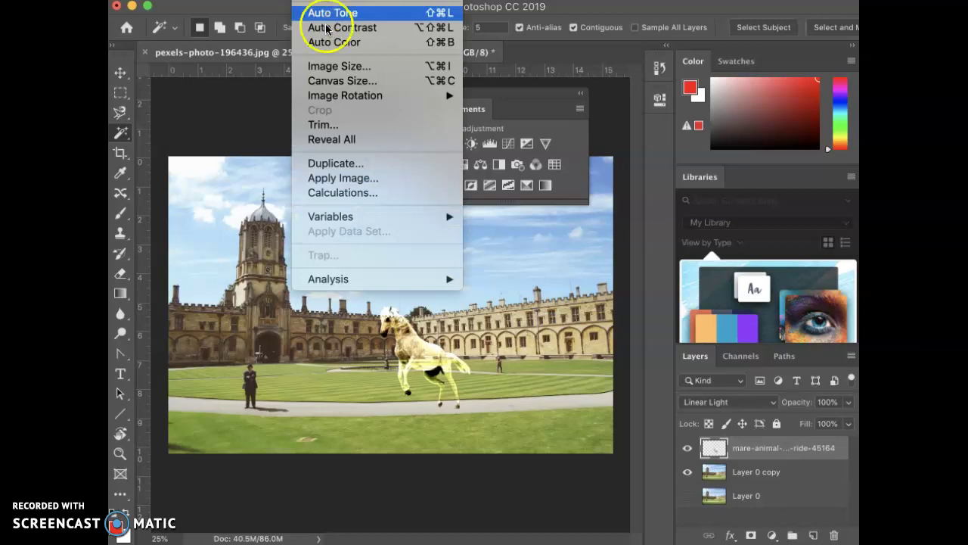
click(385, 151)
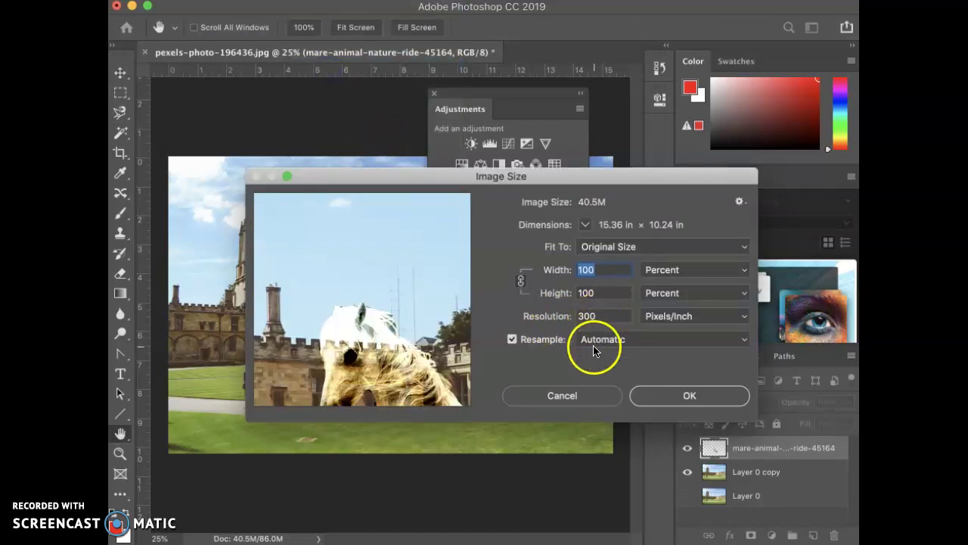
drag(599, 172, 560, 177)
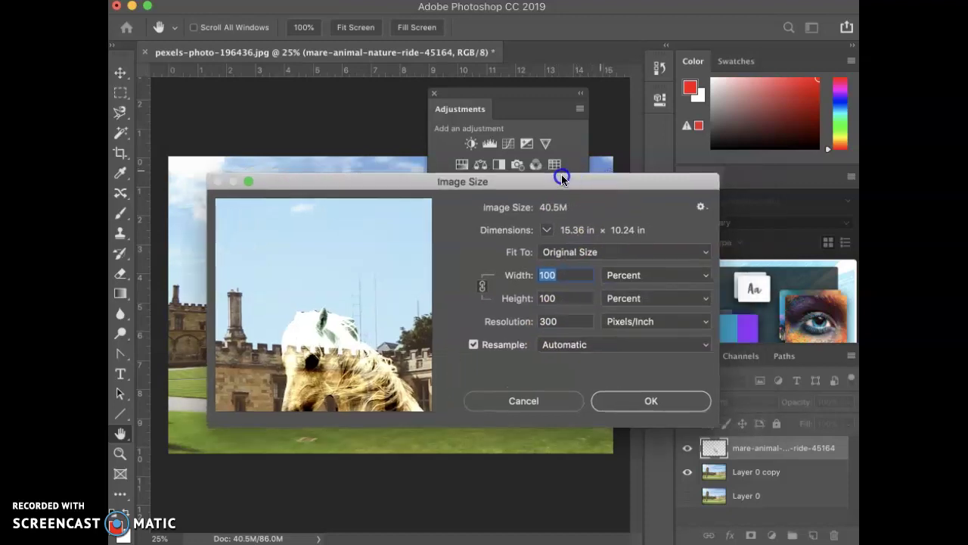
double_click(548, 320)
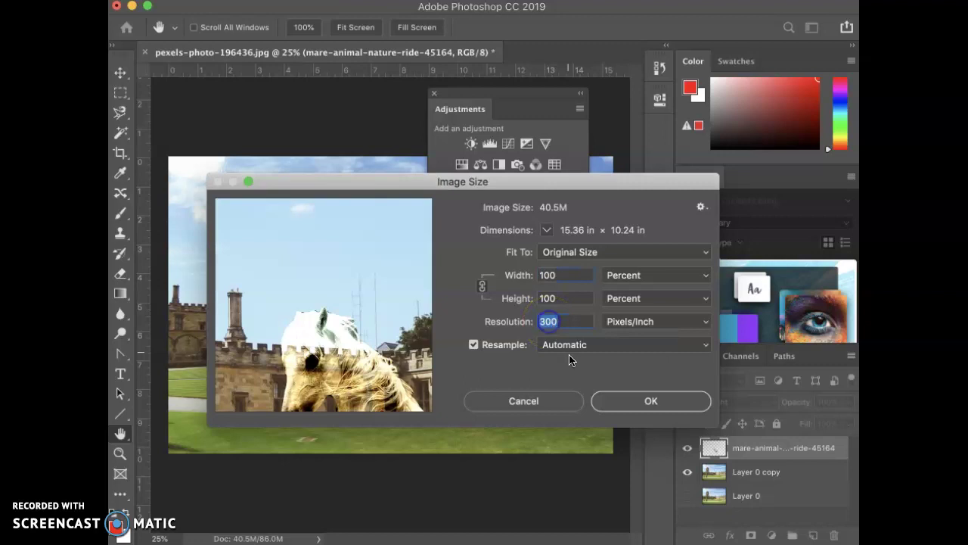
text(72)
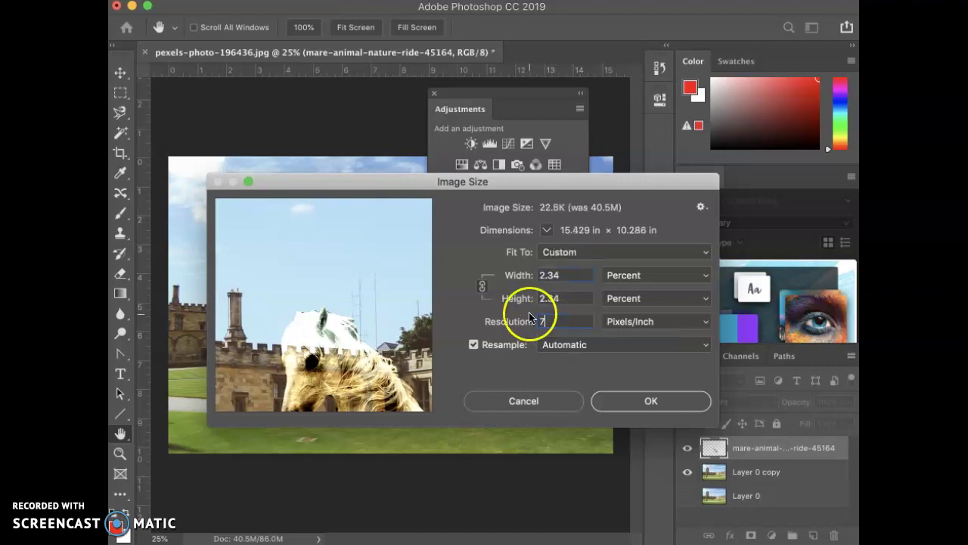
click(651, 401)
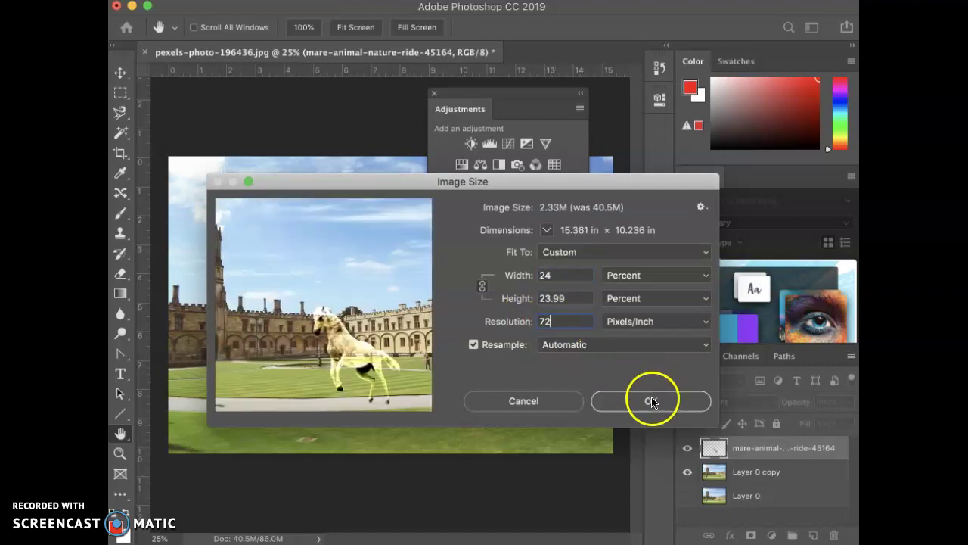
Zoom the resized composite to 100% view
key(w)
drag(448, 333, 422, 310)
key(super+plus)
key(super+plus)
key(super+plus)
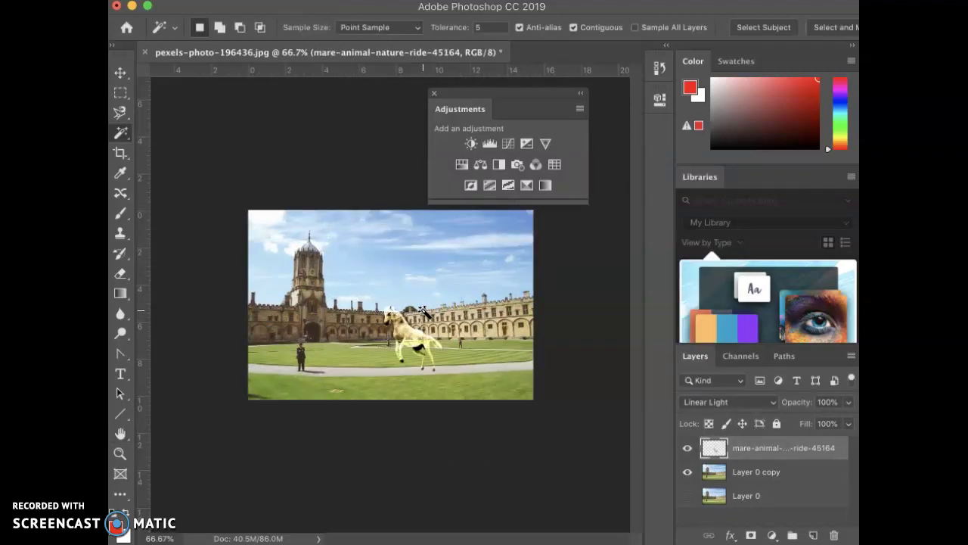
key(super+plus)
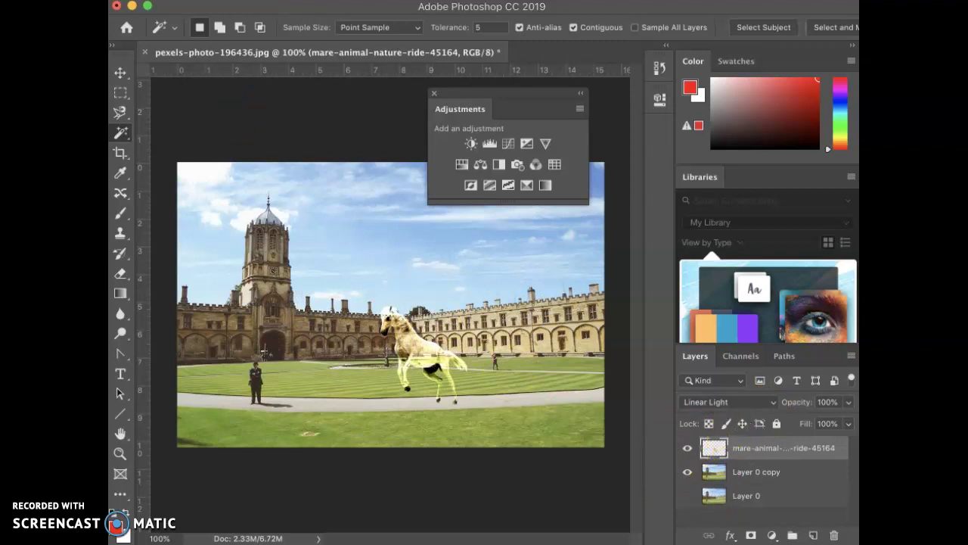
Save the composite to the Desktop as Hughes_e2a in Photoshop format with maximized compatibility
click(244, 1)
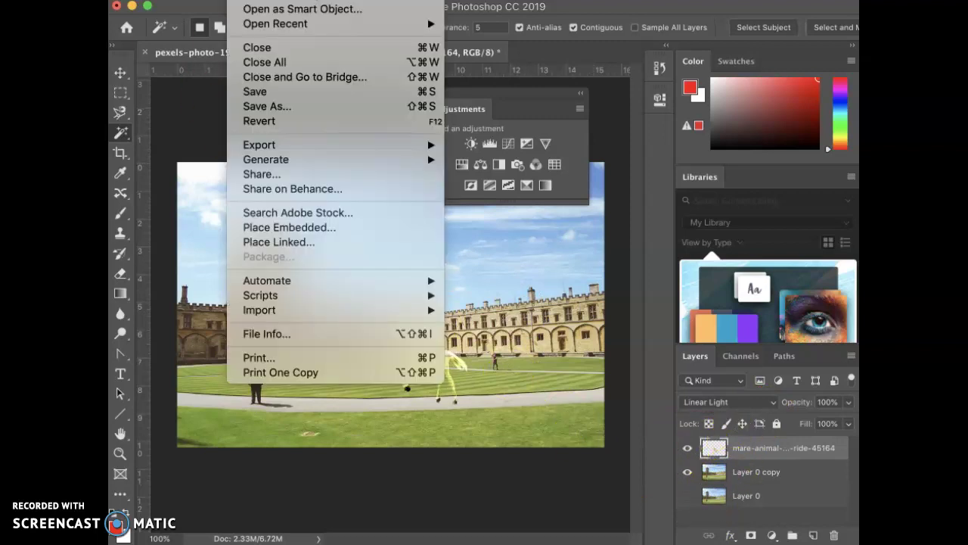
click(257, 112)
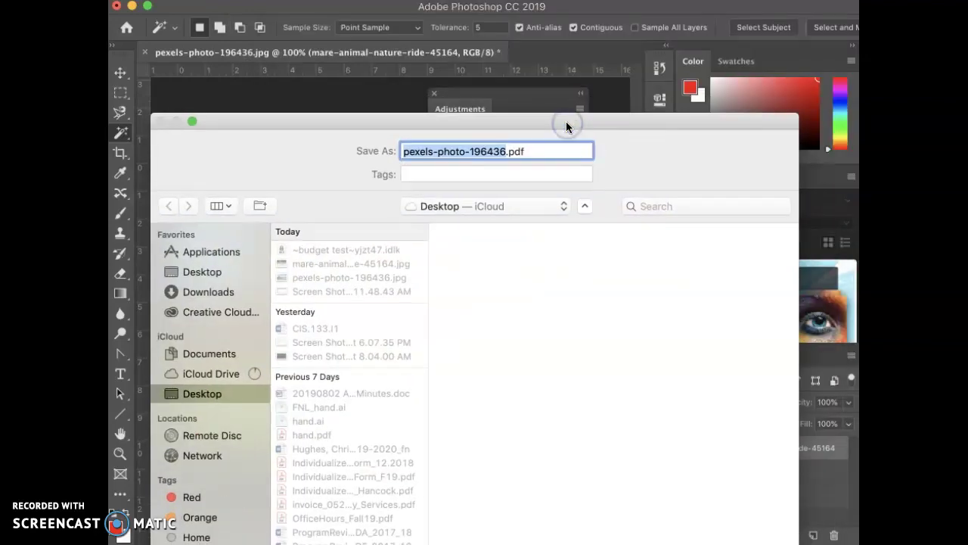
key(super+a)
key(BackSpace)
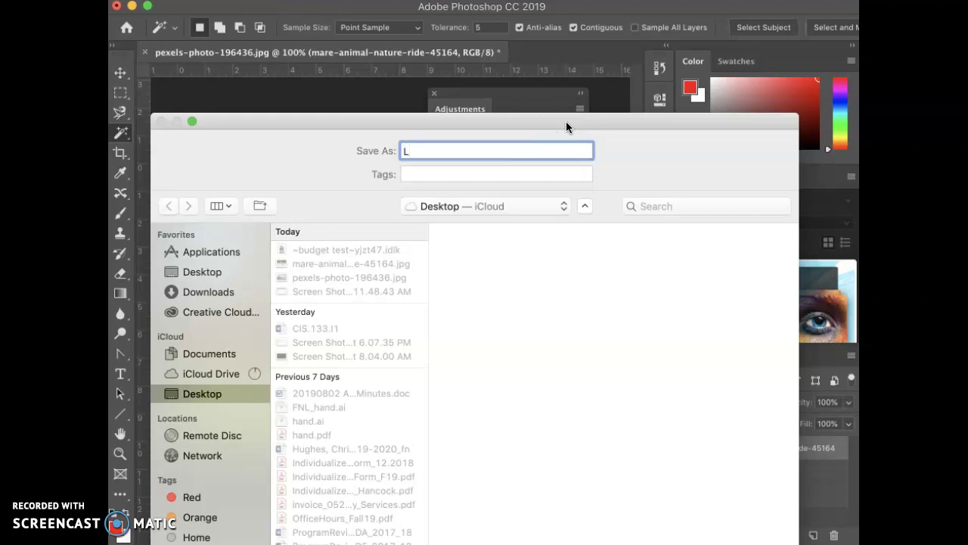
text(Hughes_e2a)
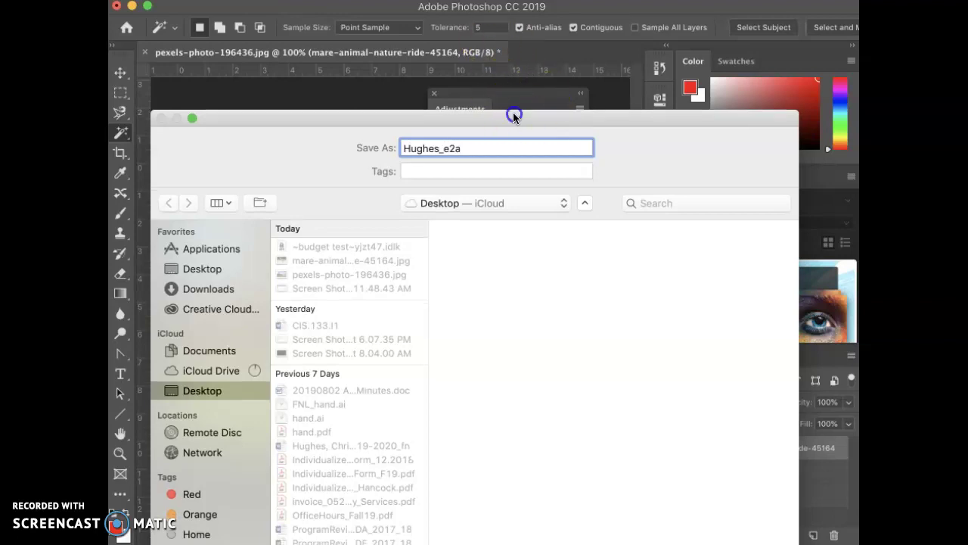
drag(514, 115, 580, 48)
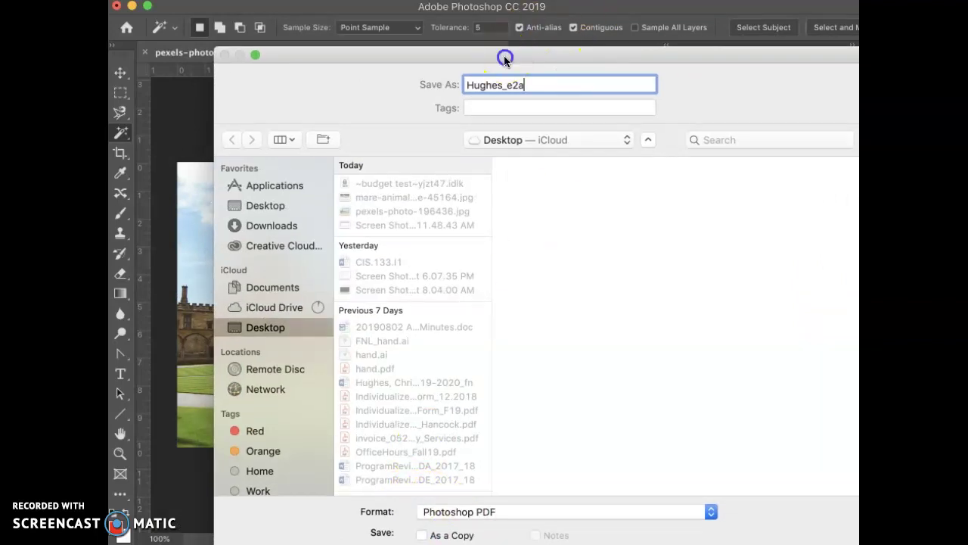
drag(501, 57, 498, 0)
click(507, 421)
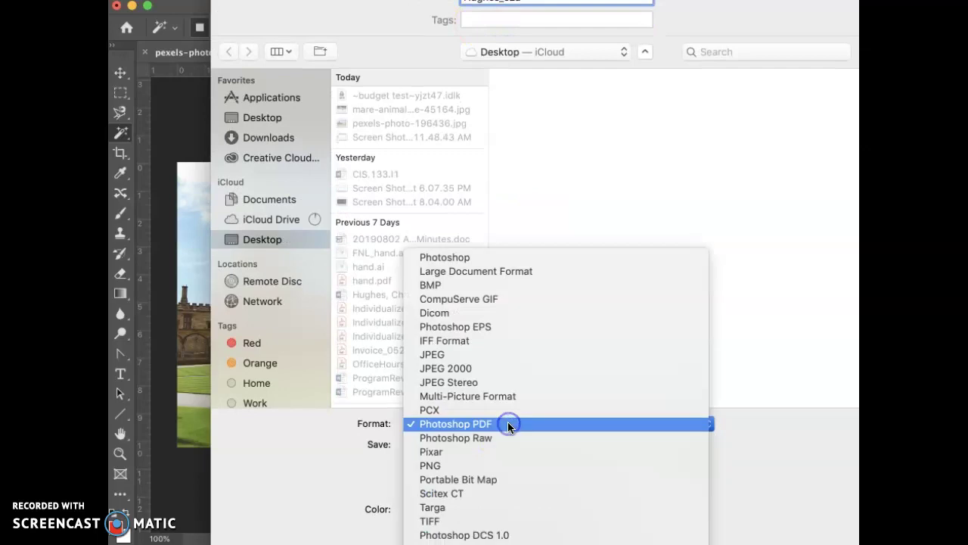
click(509, 255)
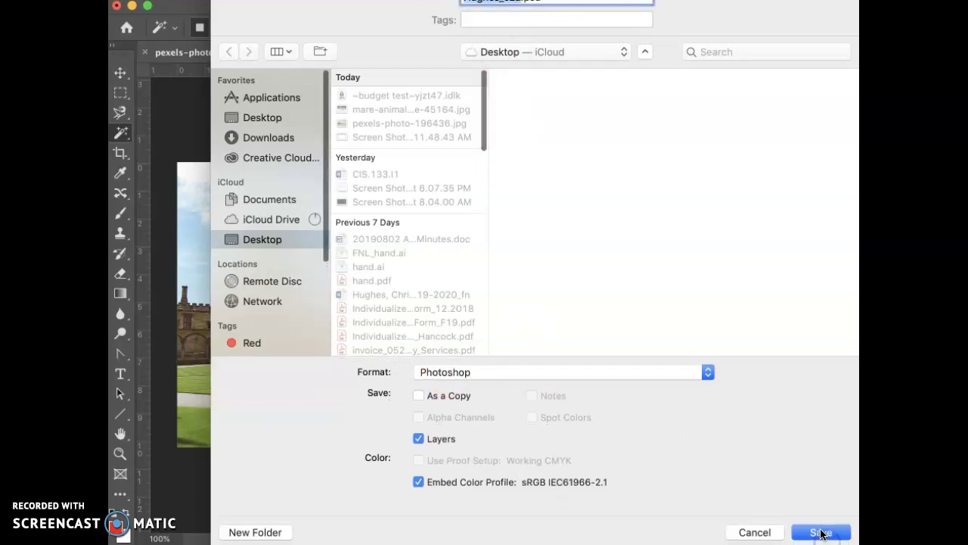
click(821, 533)
click(845, 209)
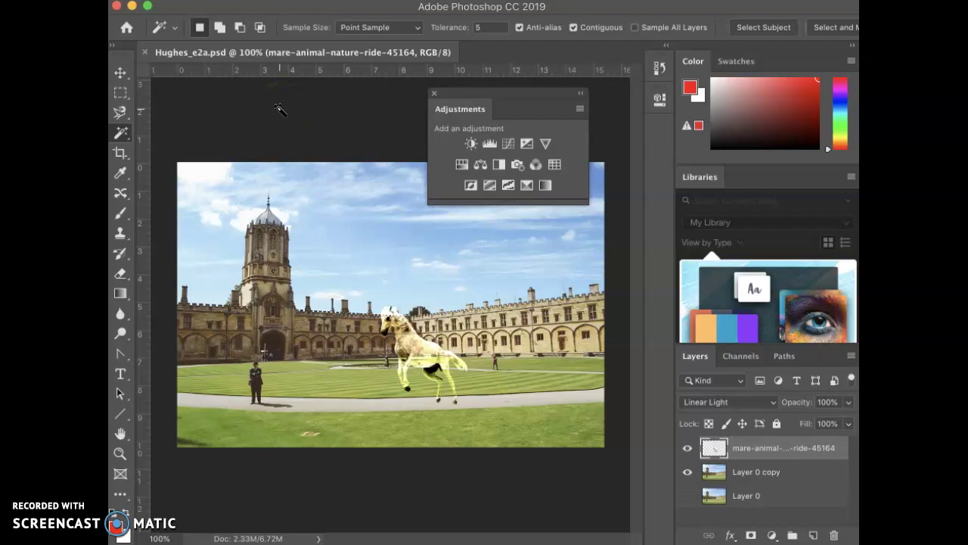
Move the Adjustments panel slightly down and to the right
click(494, 97)
drag(494, 97, 518, 120)
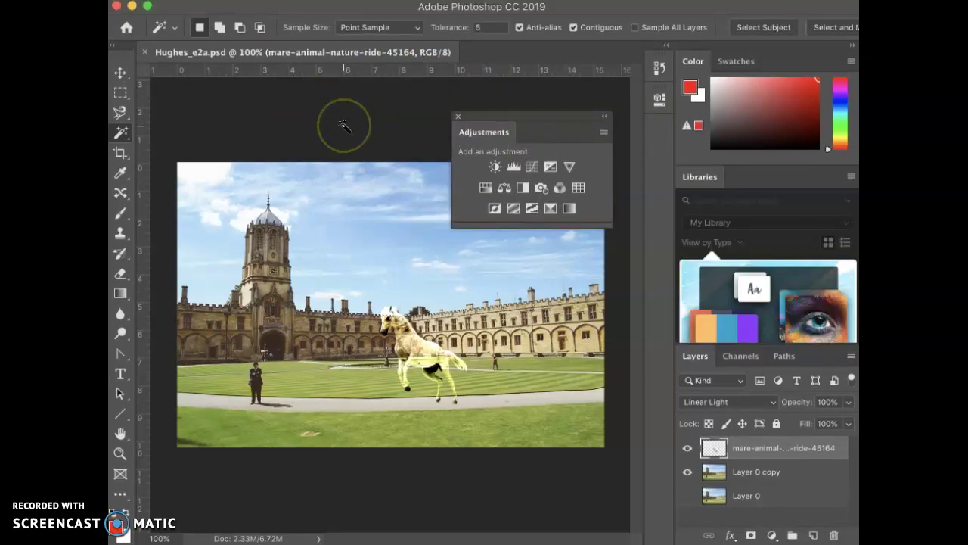